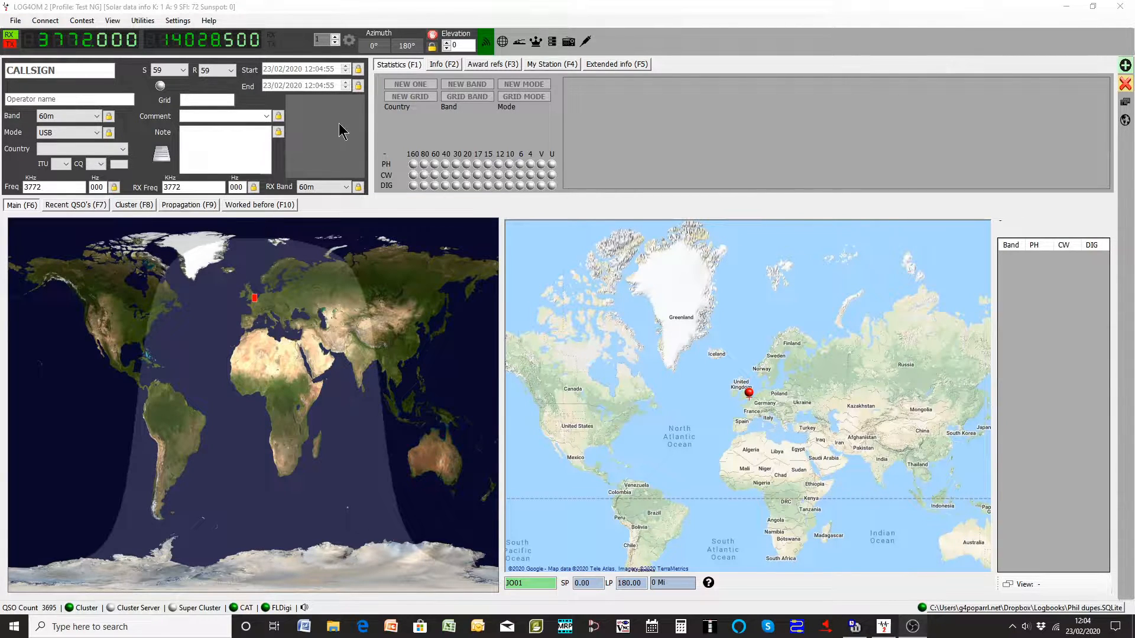
- Open the QSL Manager and enable confirmation updates
click(145, 21)
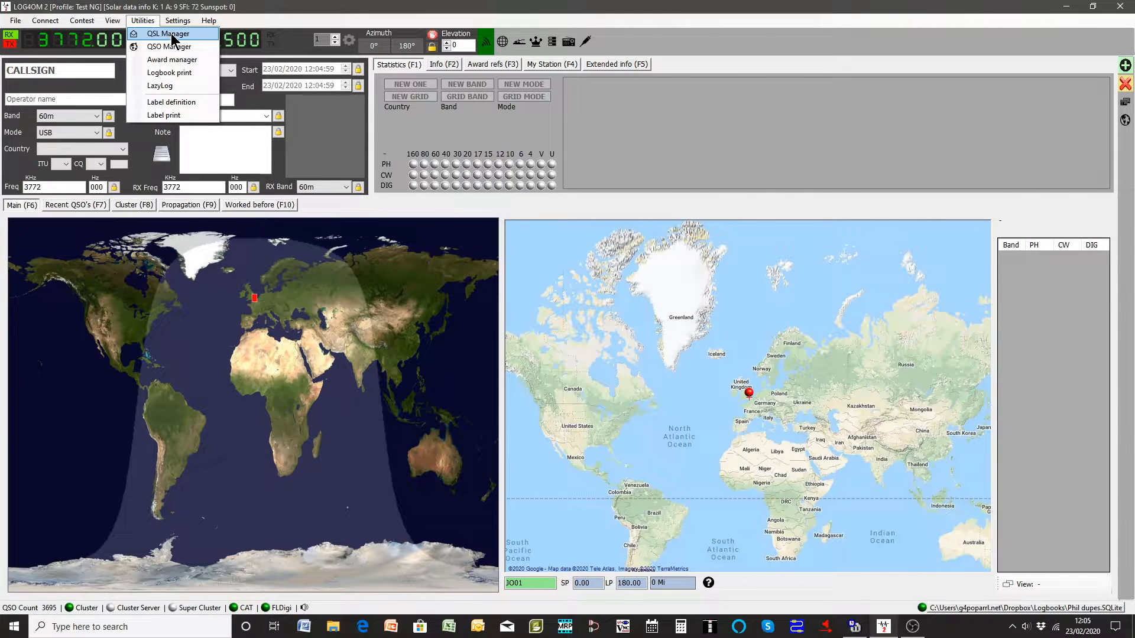
click(172, 36)
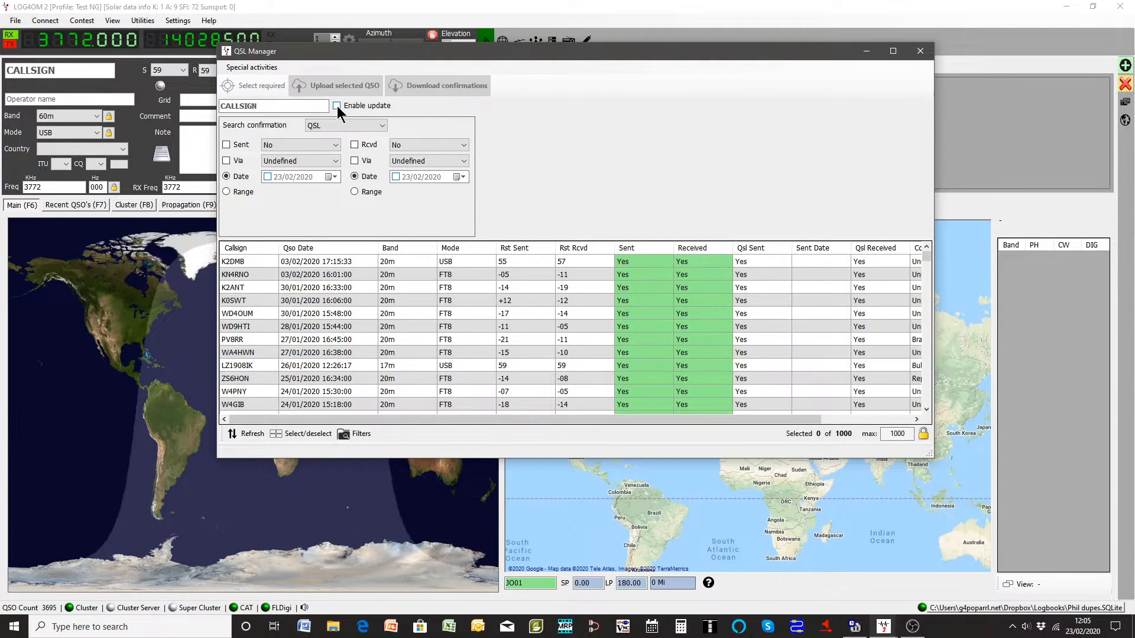
click(336, 105)
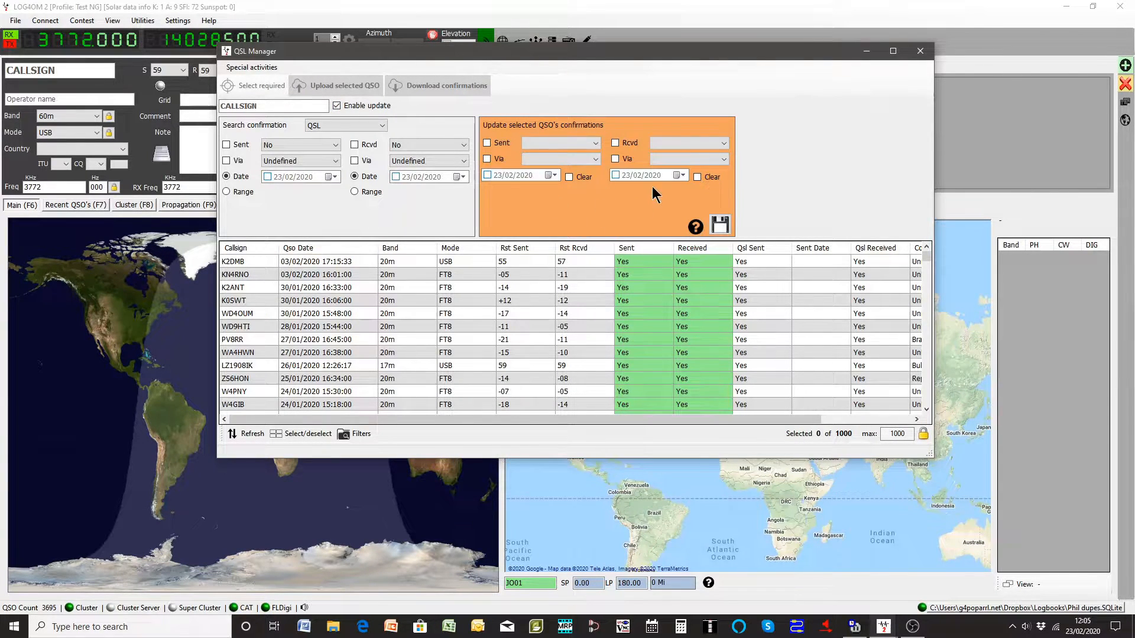
- Search the QSL Manager's contacts for callsign N7Z
click(310, 106)
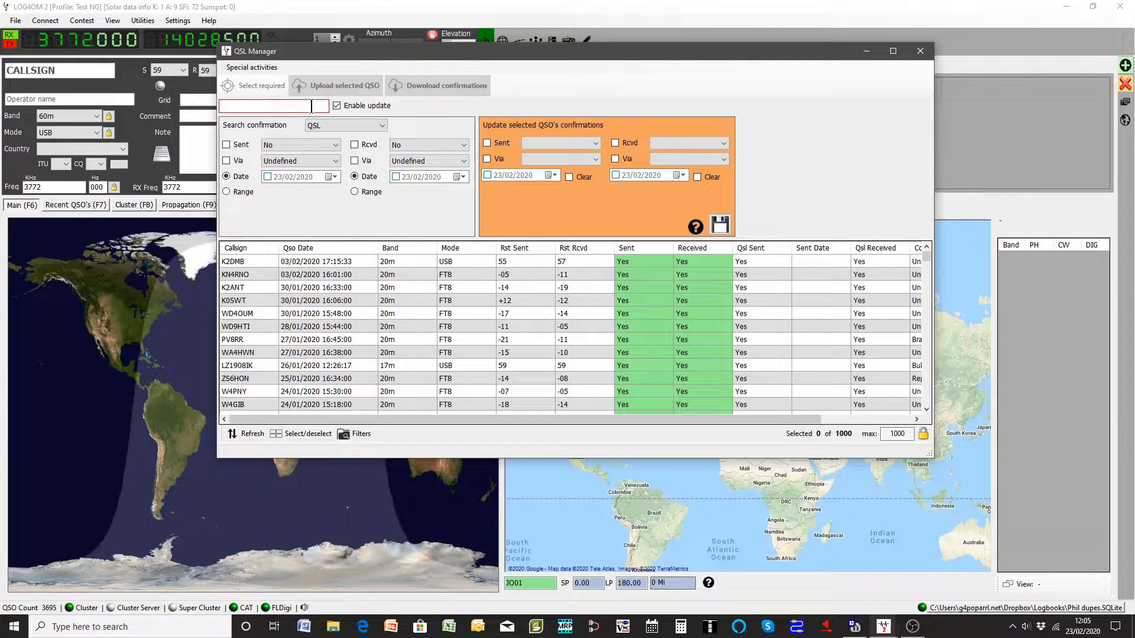
text(K1)
key(BackSpace)
key(BackSpace)
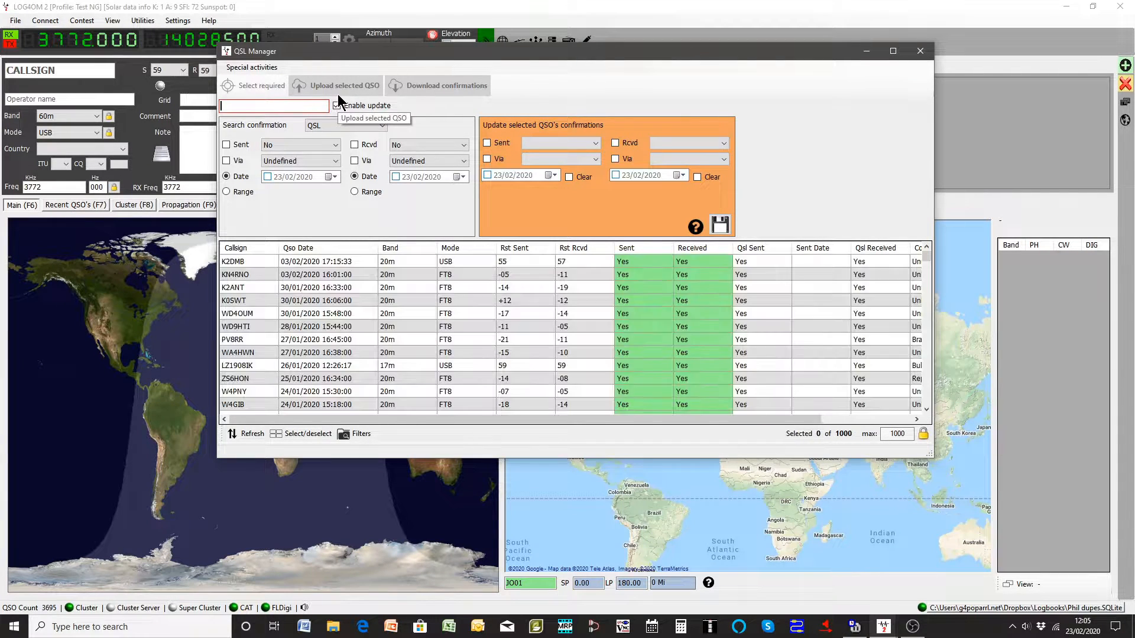
text(N)
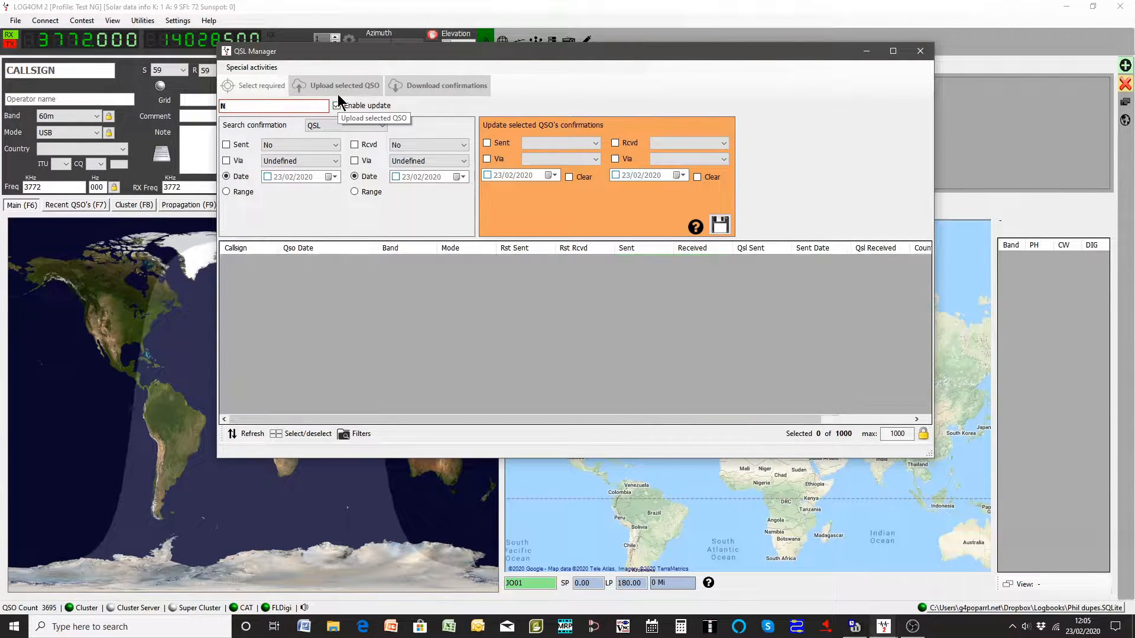
text(7Z)
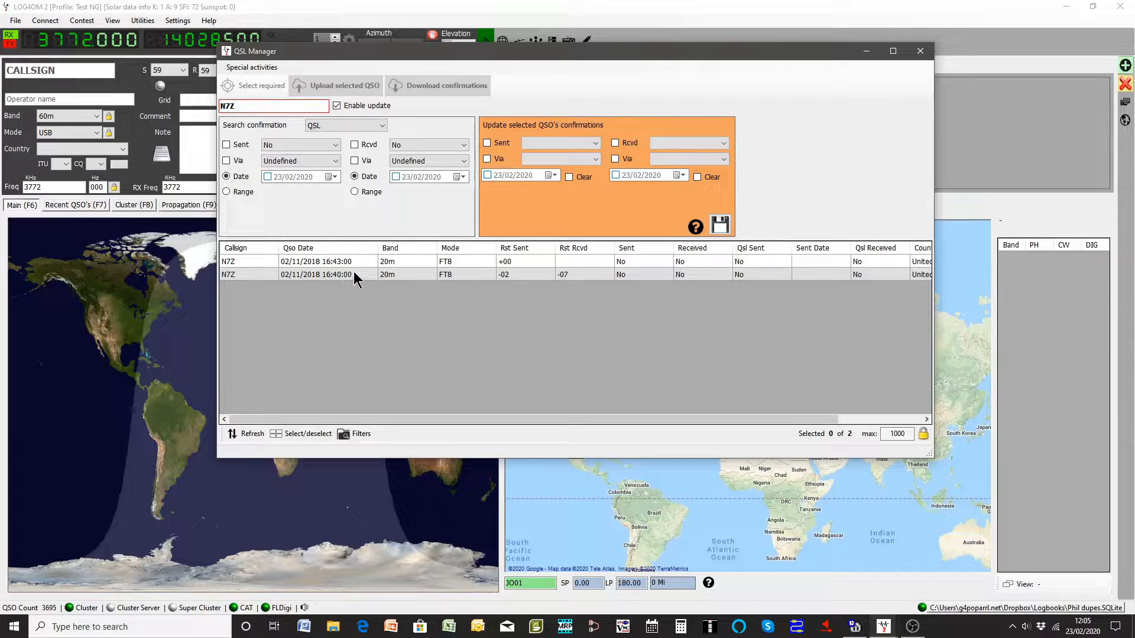
click(410, 276)
click(410, 276)
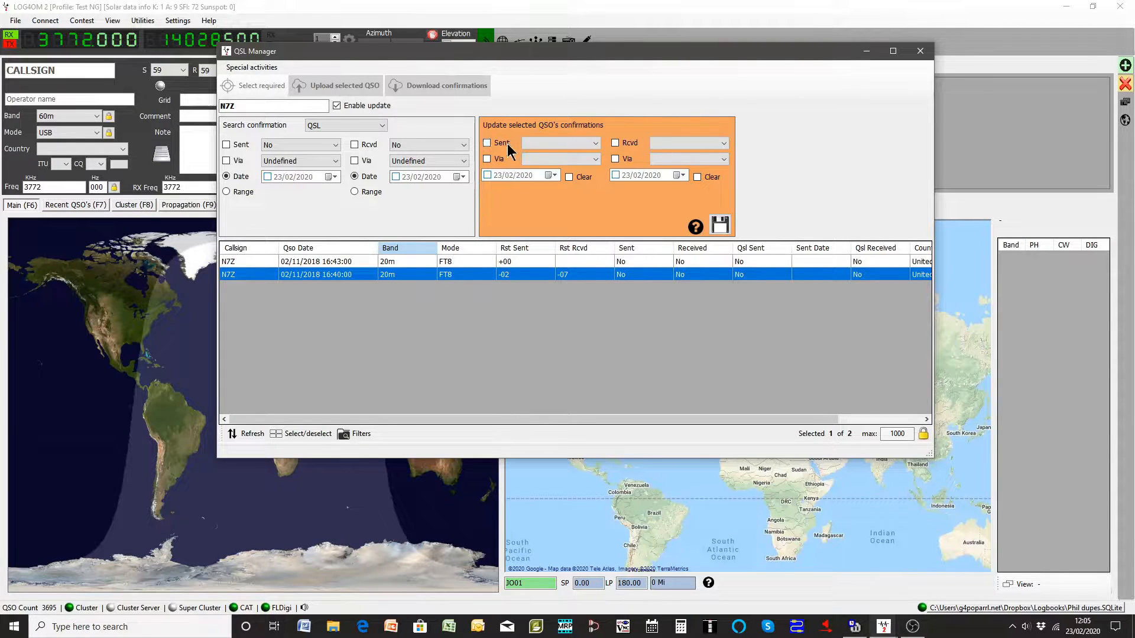
click(615, 142)
click(672, 141)
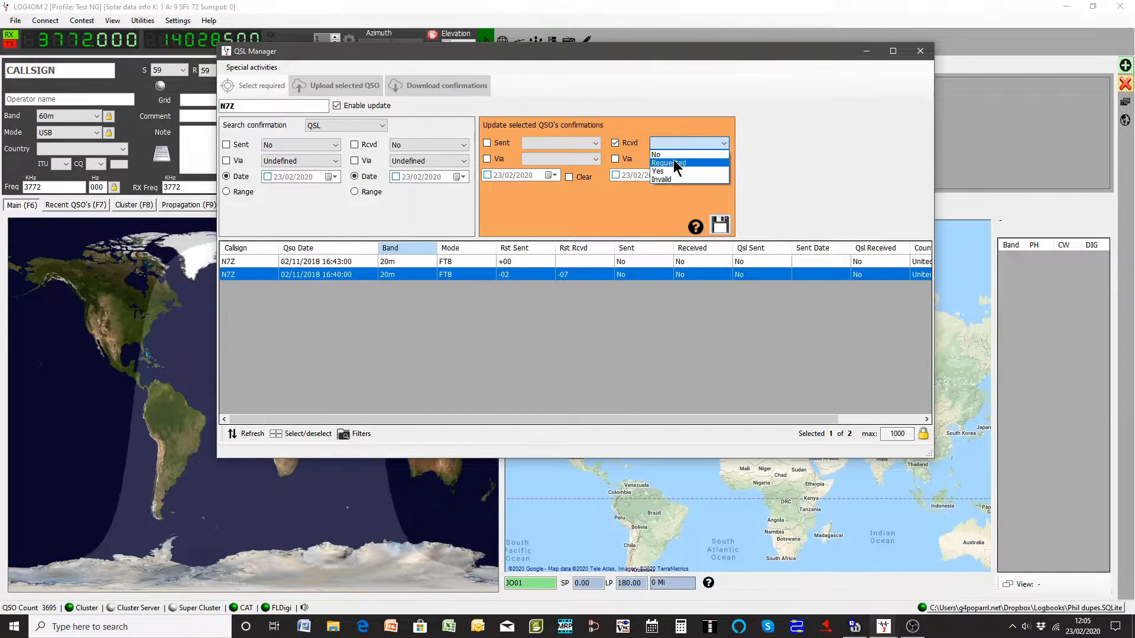
click(667, 171)
click(614, 174)
click(615, 158)
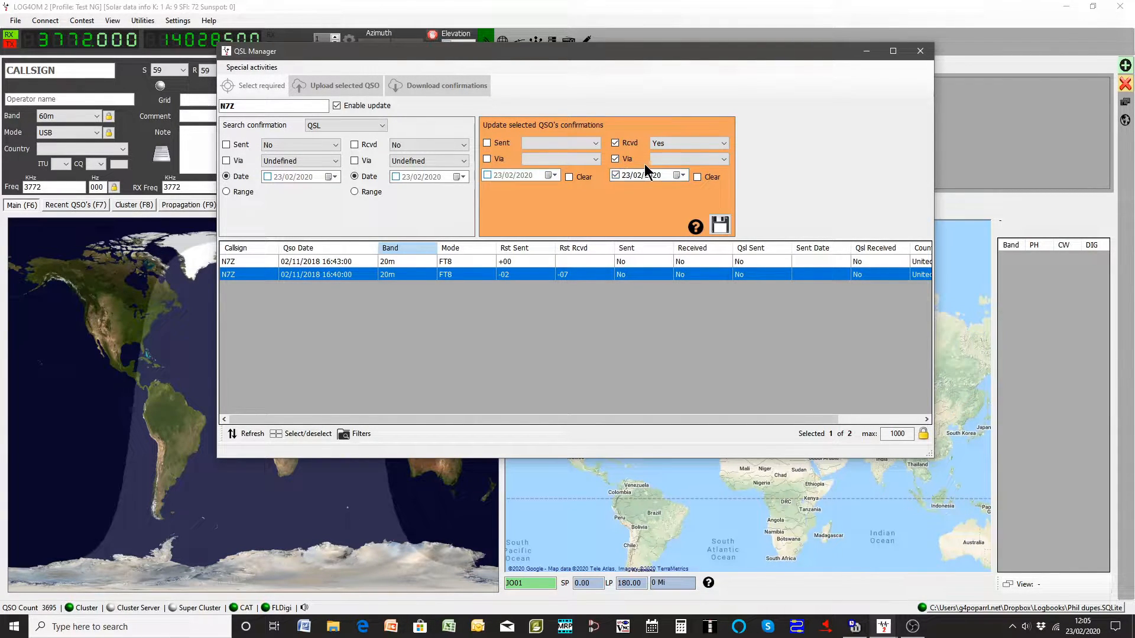
click(659, 158)
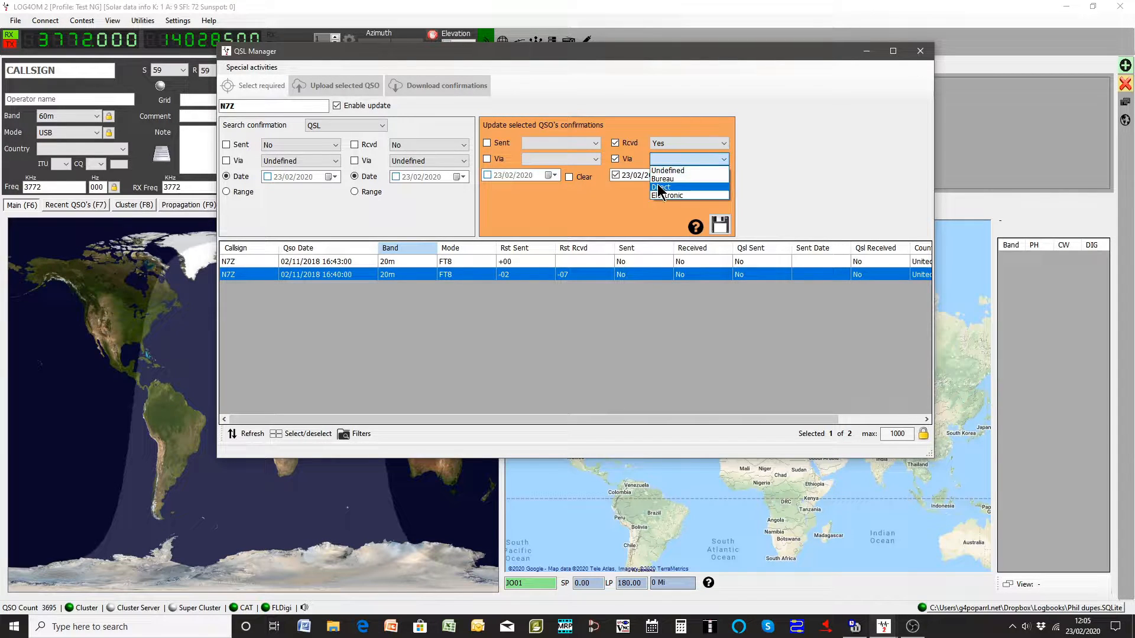
click(661, 187)
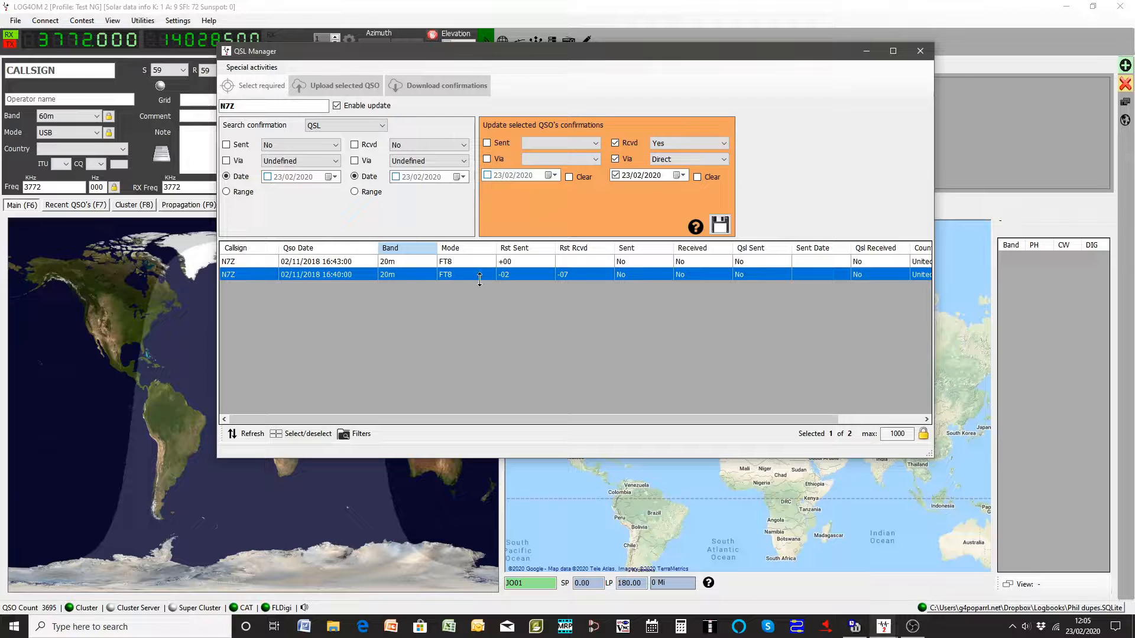
click(721, 222)
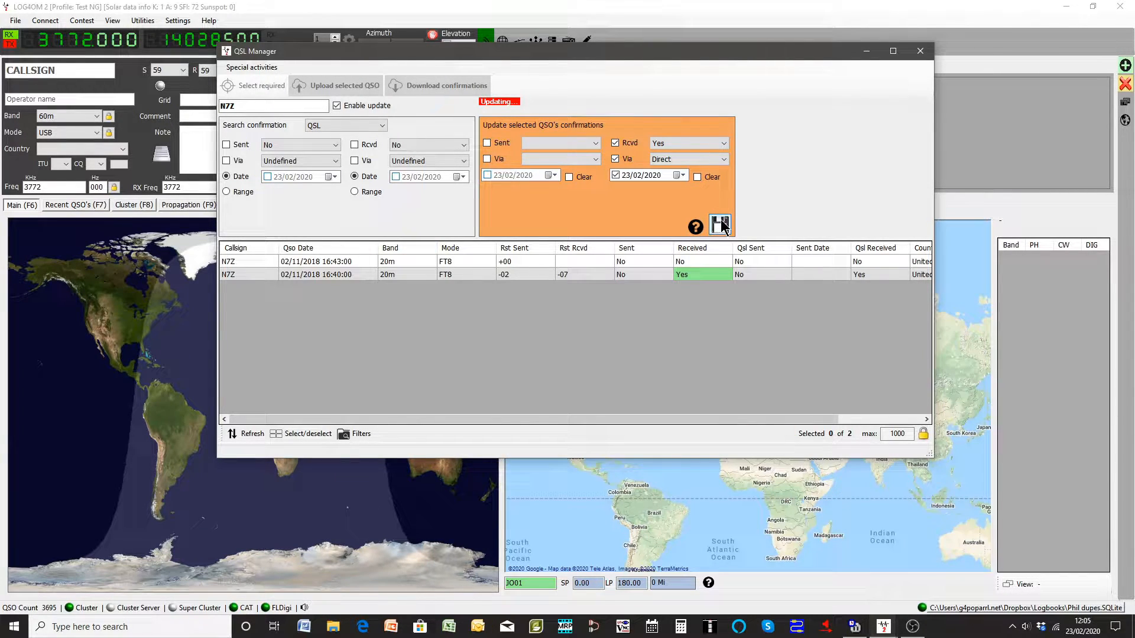
- Replace the callsign search with OZ100WW
click(274, 106)
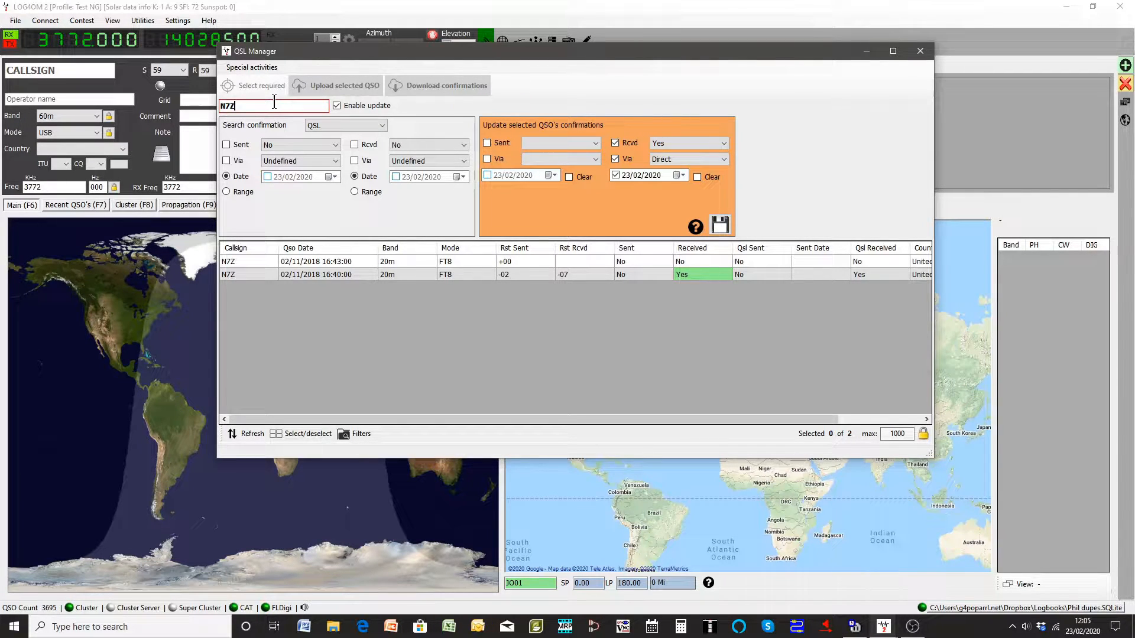
key(BackSpace)
key(BackSpace)
key(BackSpace)
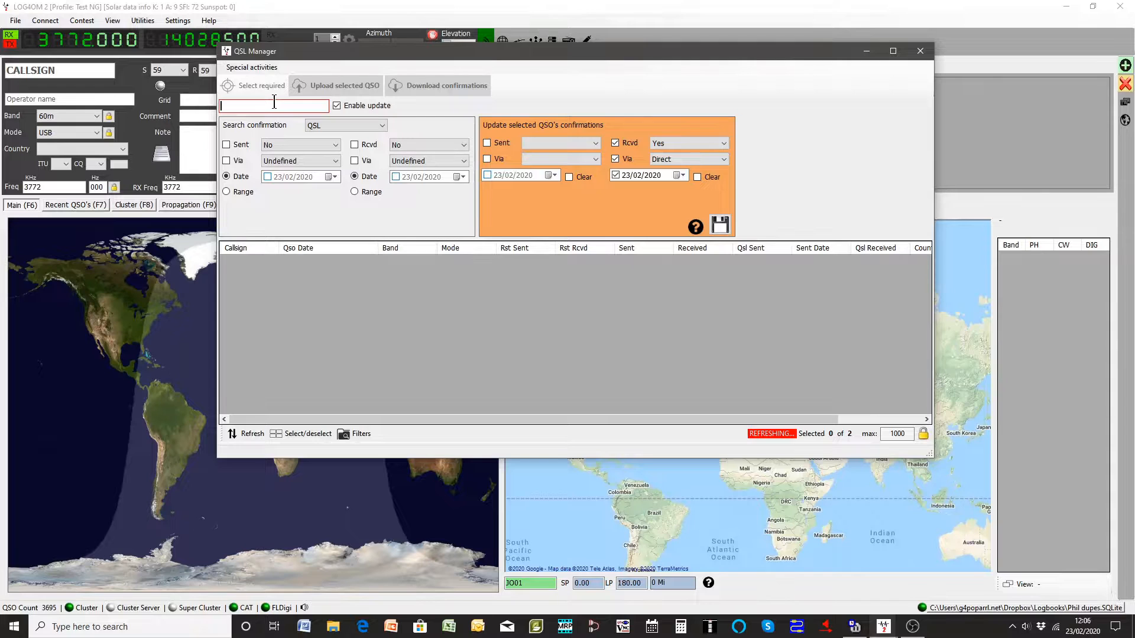
text(0Z)
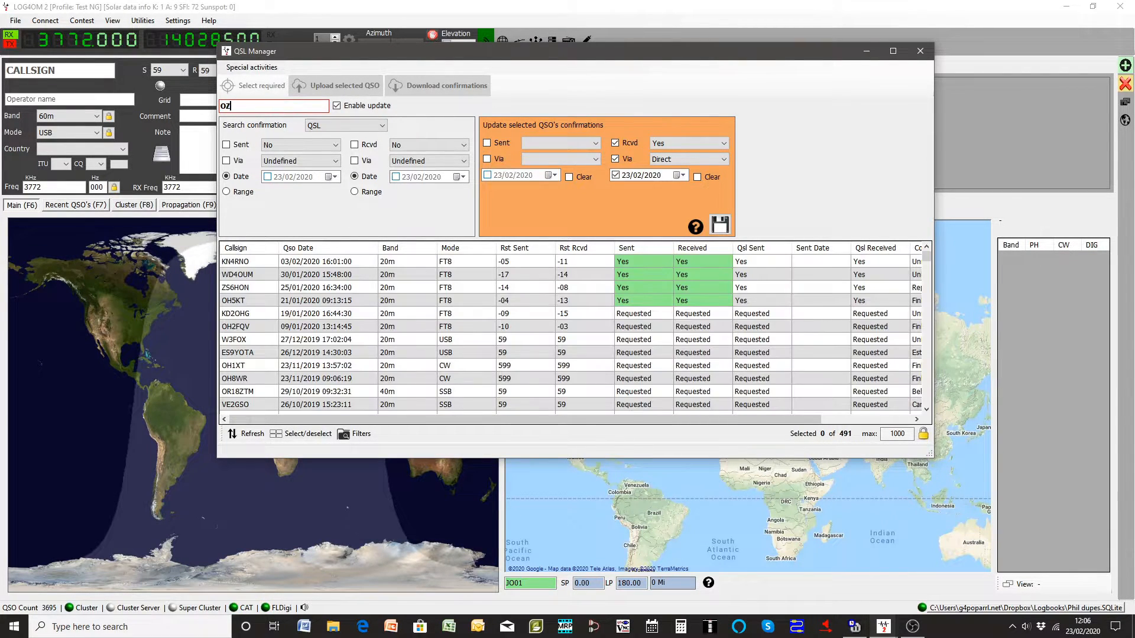
text(100WW)
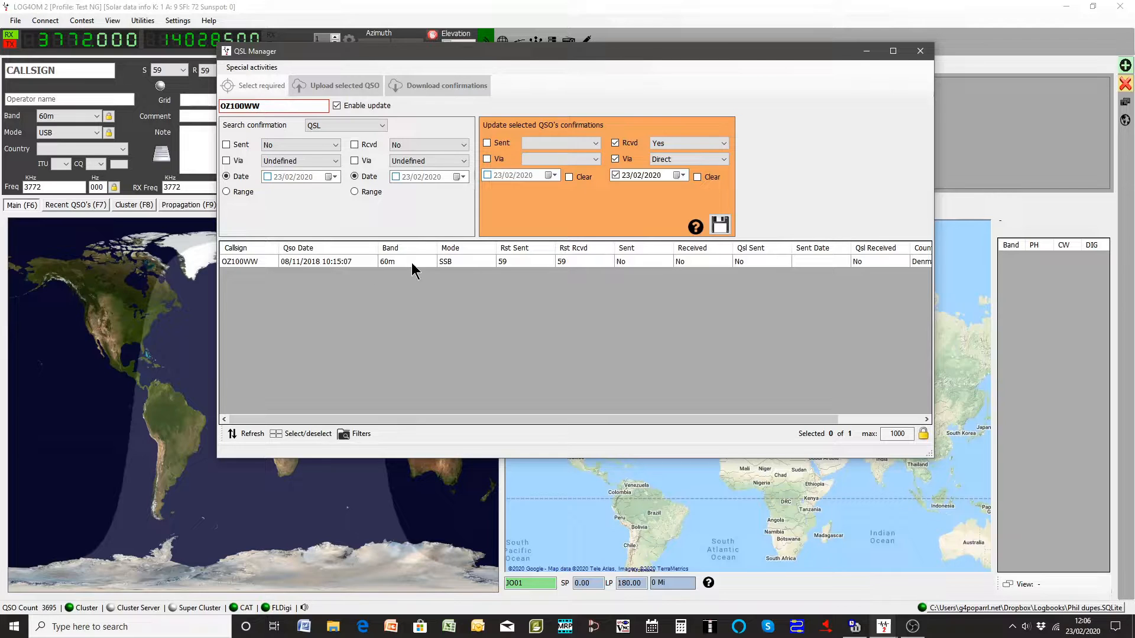
- Update the OZ100WW contact as QSL received via Bureau and save it
click(455, 261)
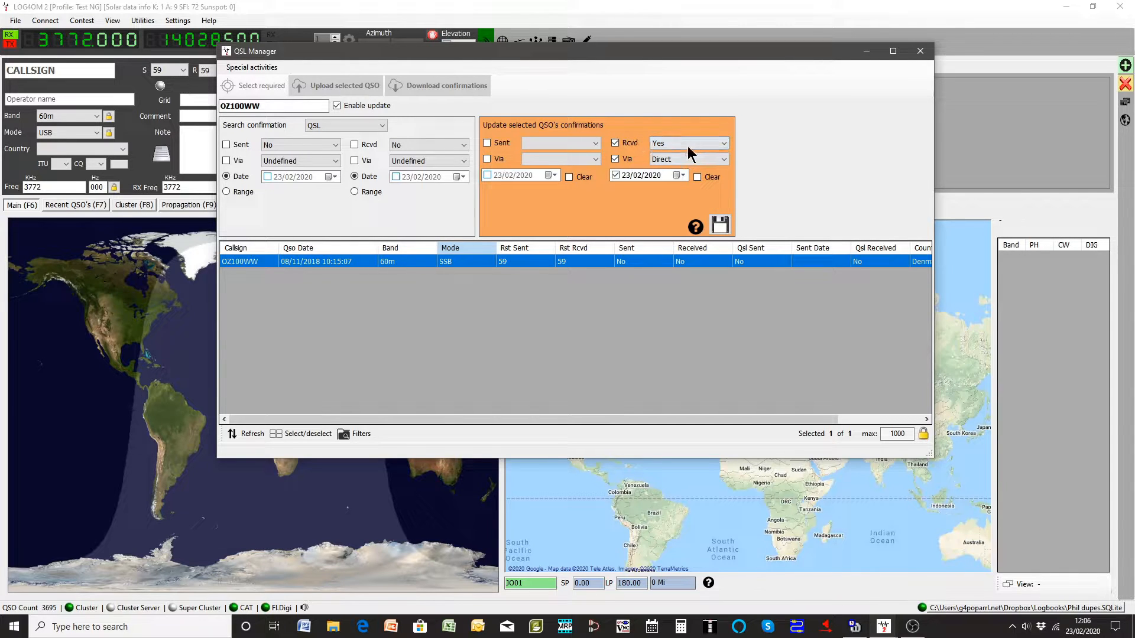
click(678, 160)
click(669, 179)
click(724, 225)
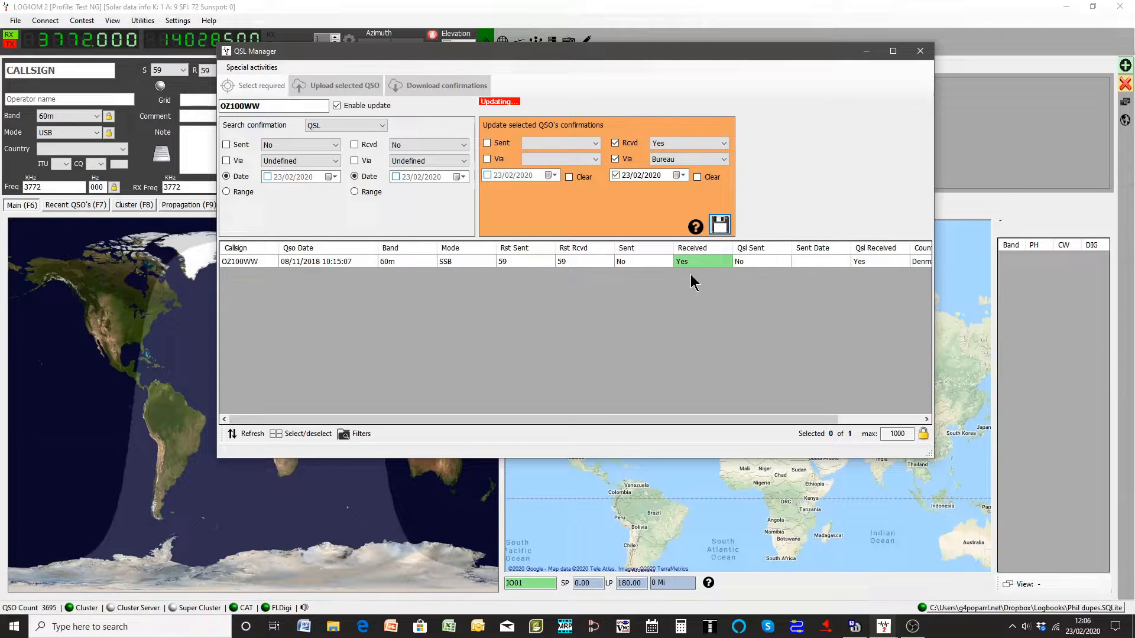
click(283, 105)
key(BackSpace)
key(BackSpace)
key(BackSpace)
key(BackSpace)
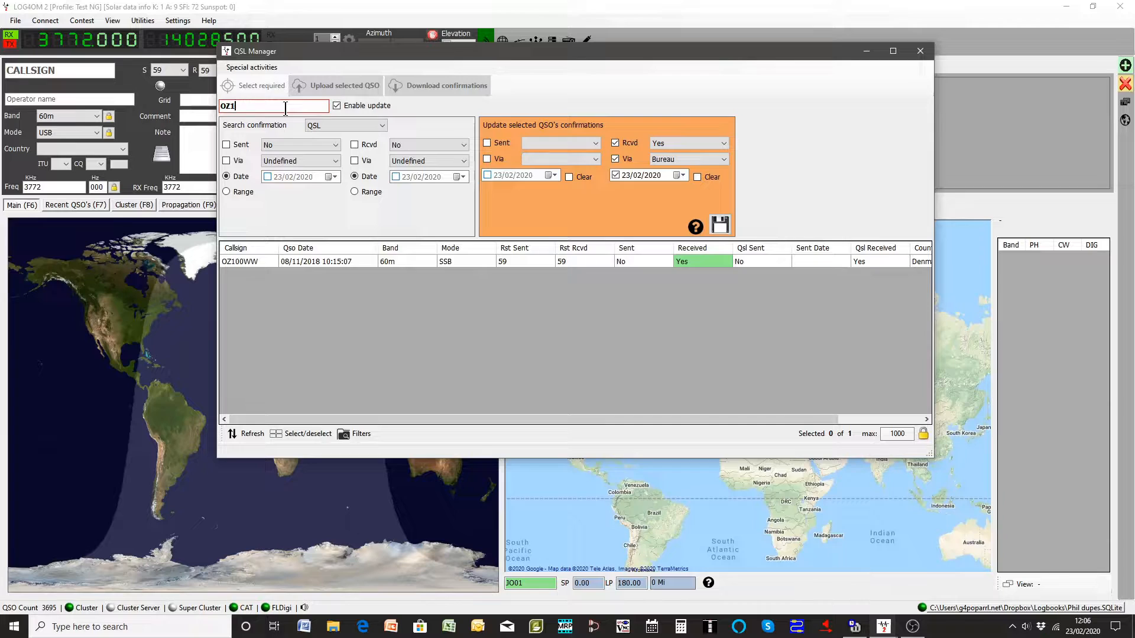
key(BackSpace)
key(BackSpace)
key(BackSpace)
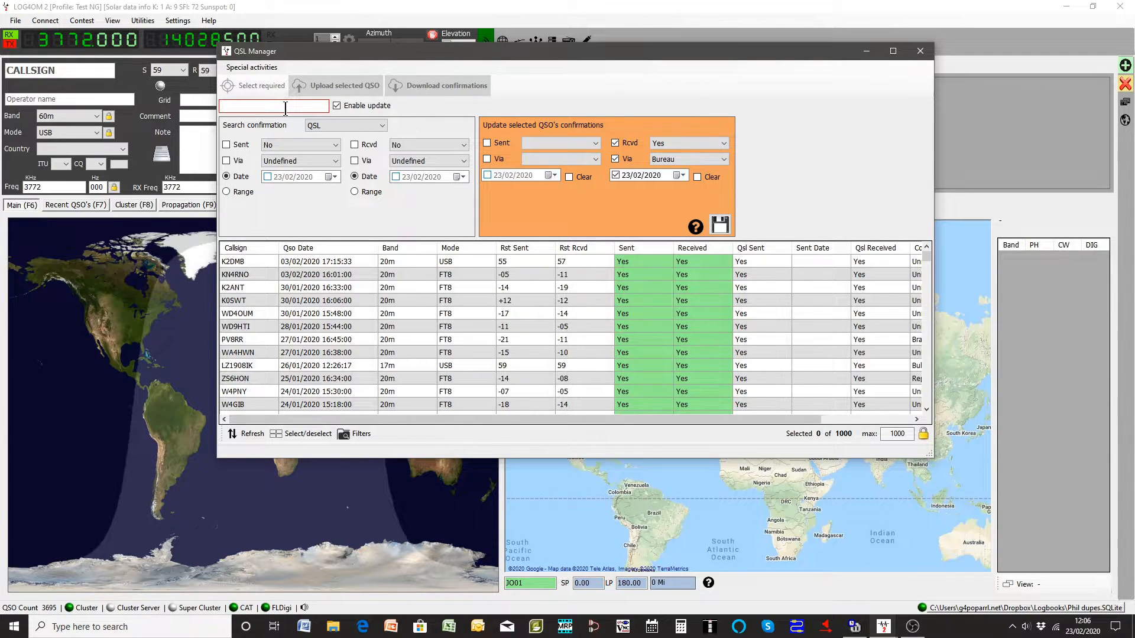
text(PY7)
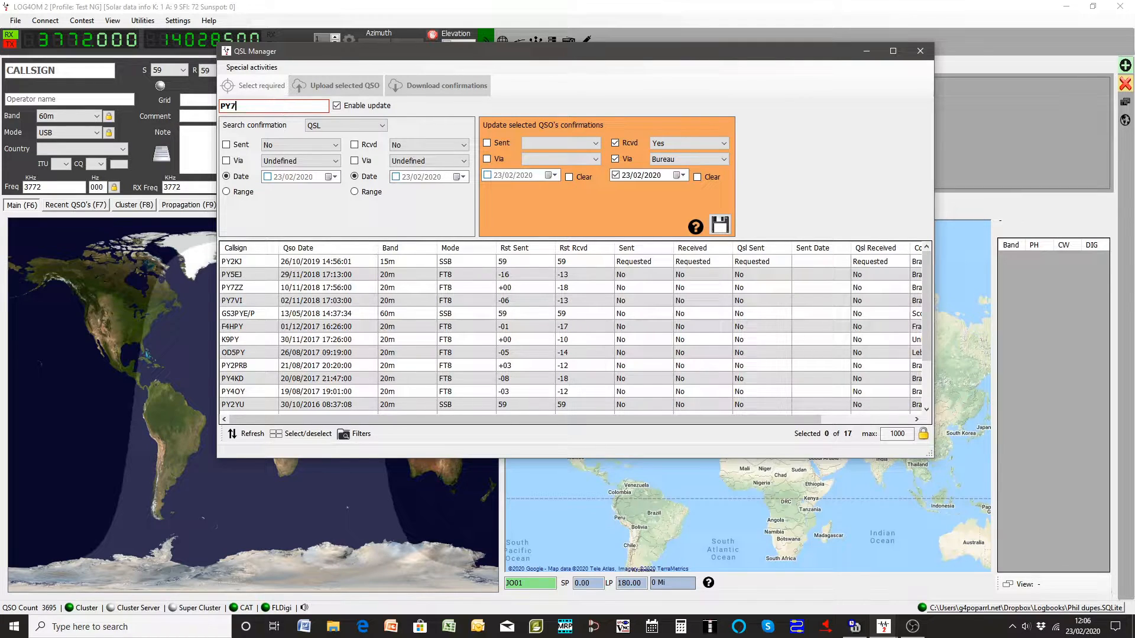
text(VI)
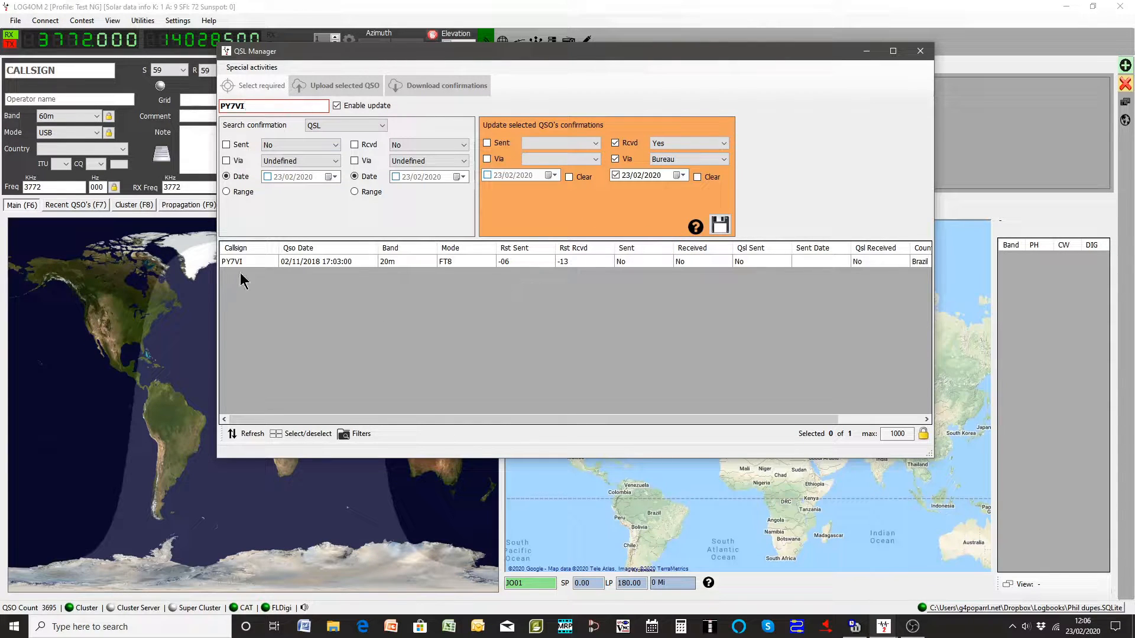
click(353, 262)
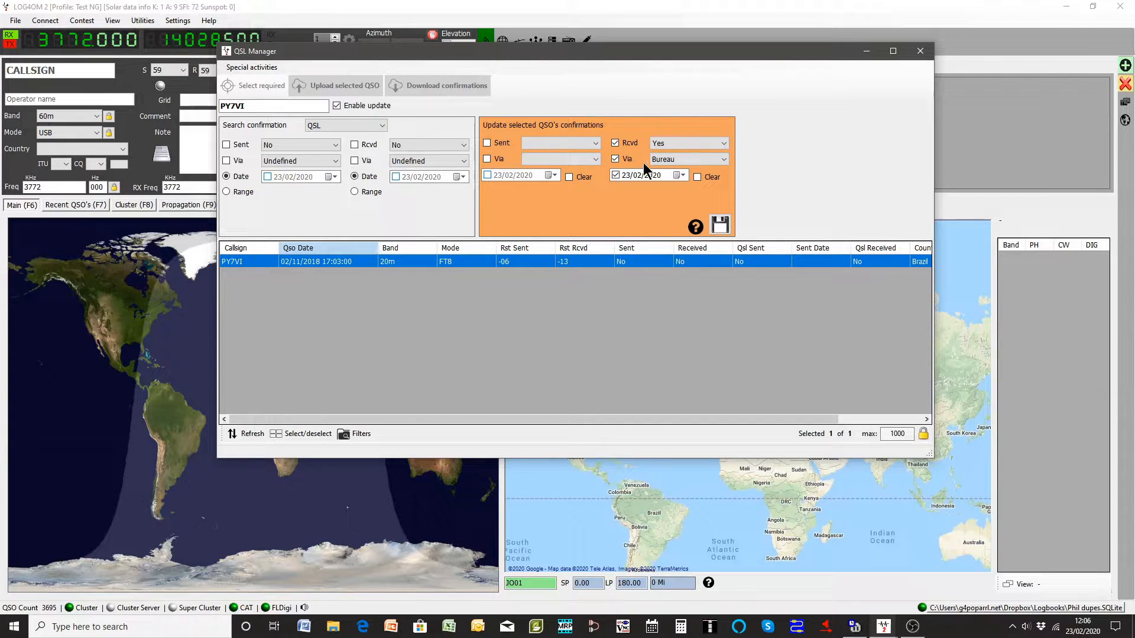
click(672, 155)
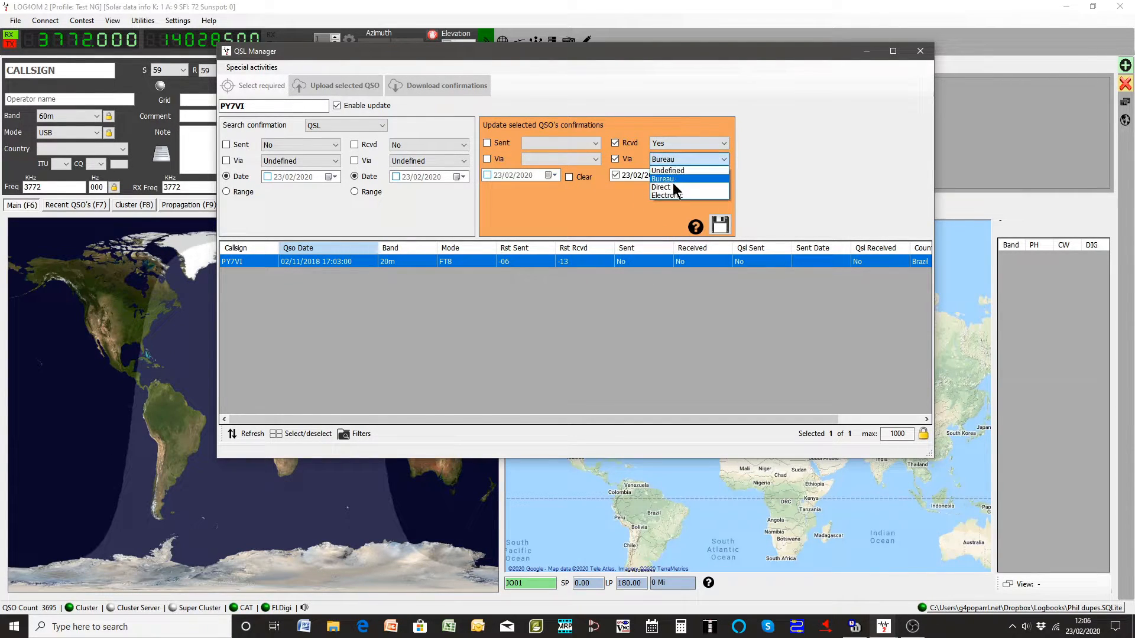
click(669, 187)
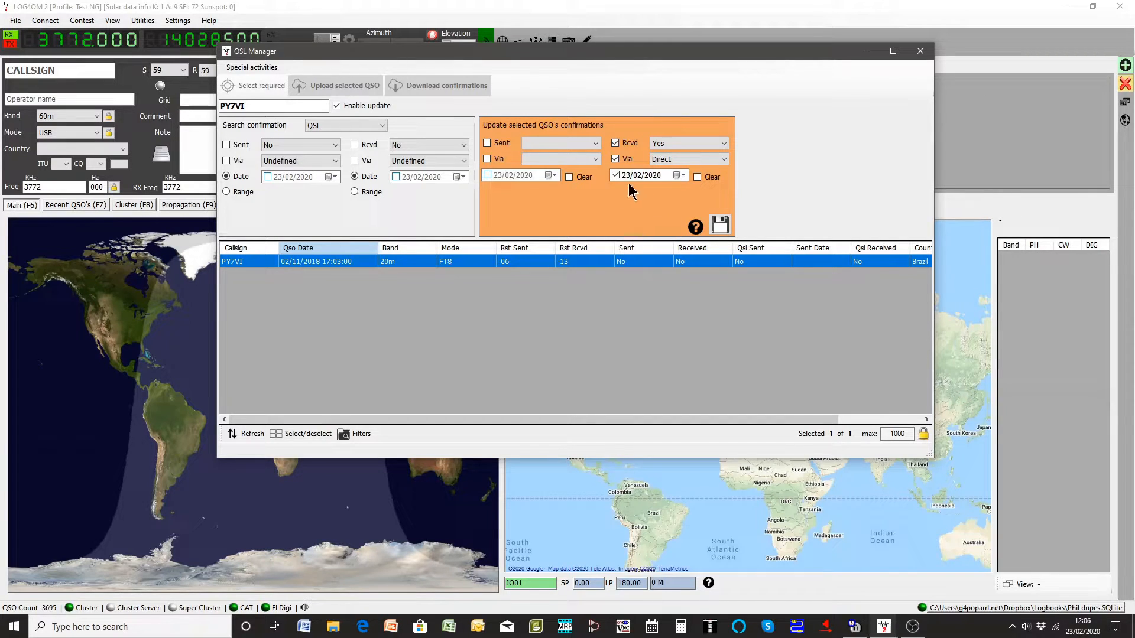
click(719, 225)
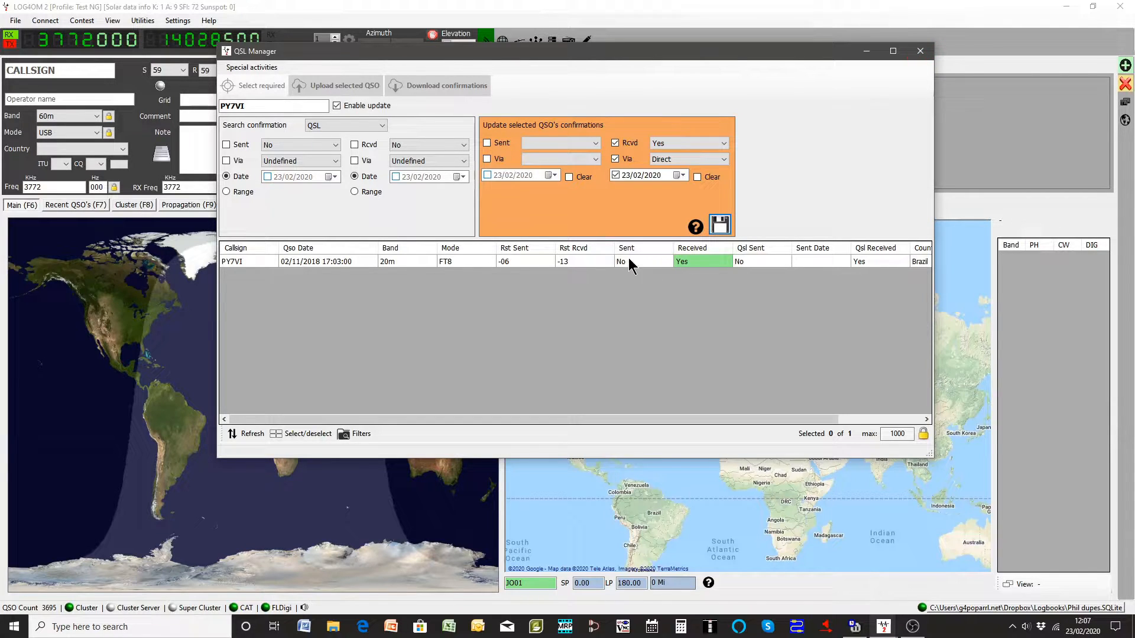
click(918, 54)
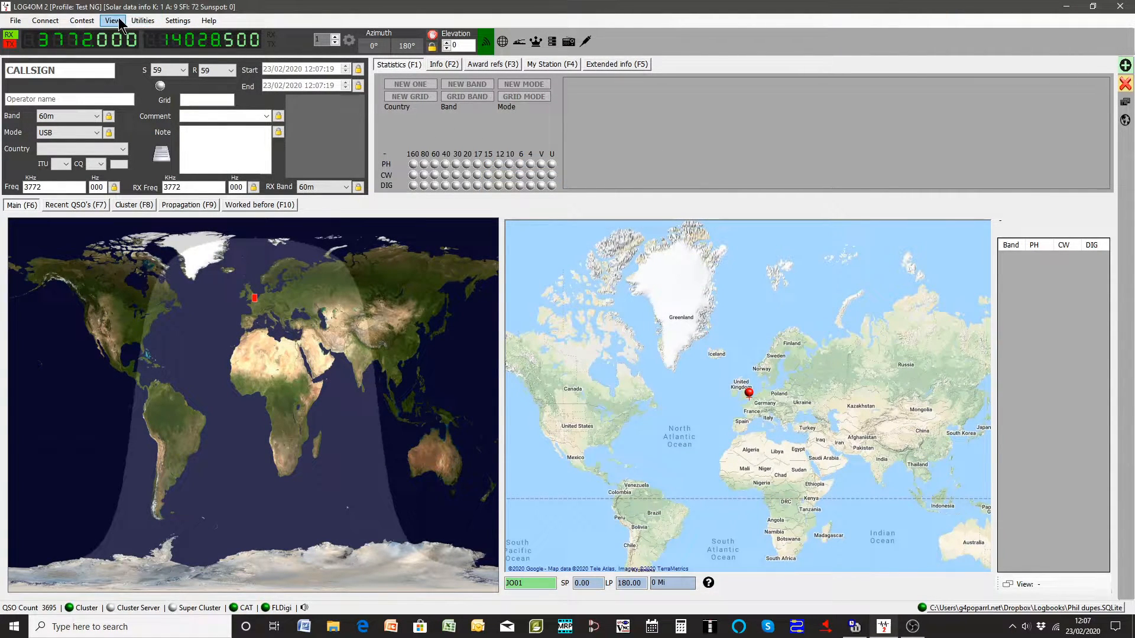
- Open the Label print utility and bring up its QSO filters
click(143, 27)
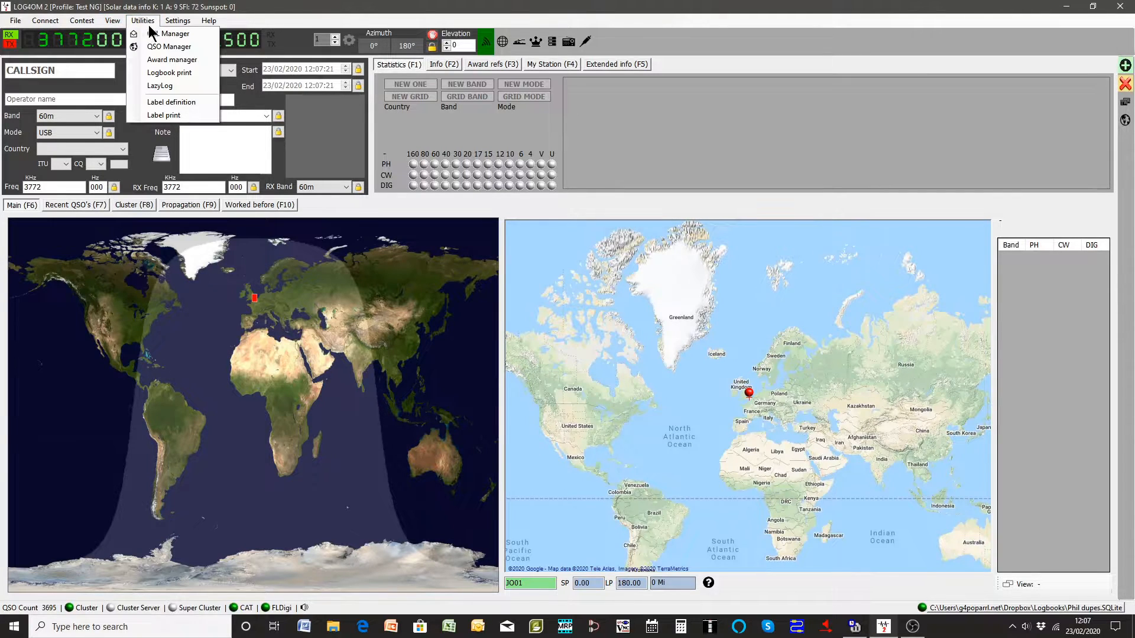
click(189, 112)
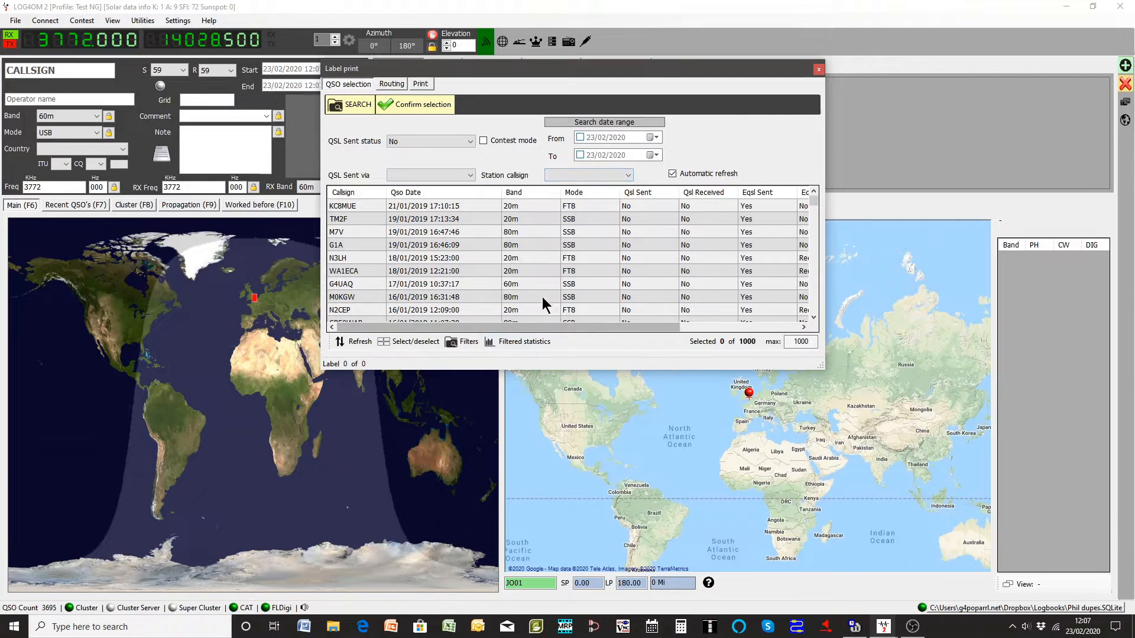
click(465, 342)
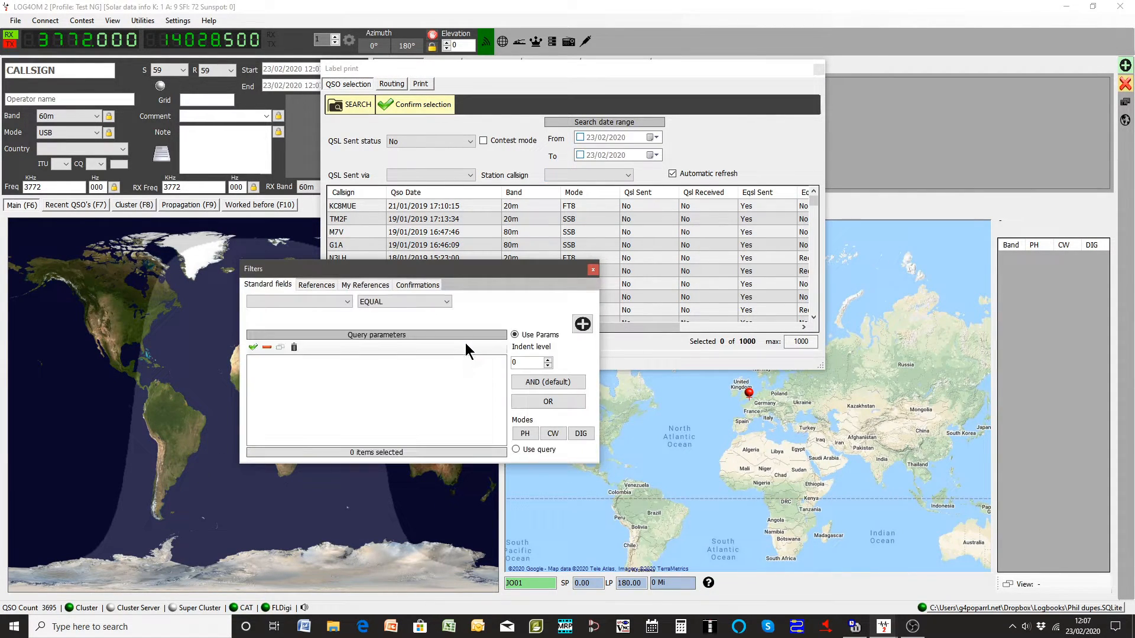
- Set the label print confirmations filter to QSL with received status Yes
click(406, 285)
click(377, 302)
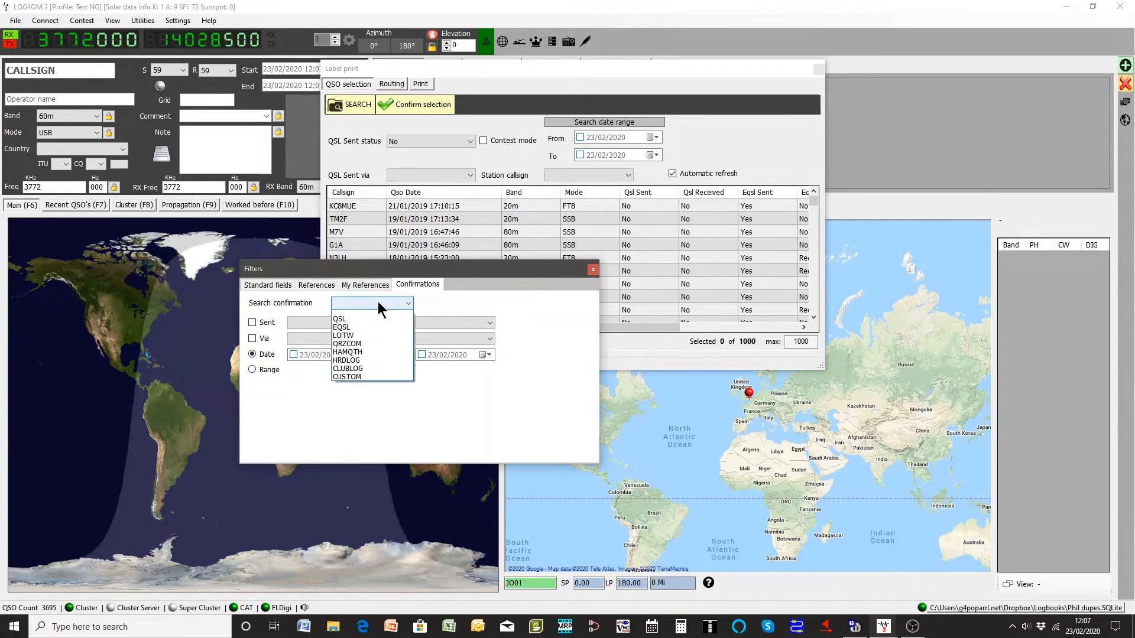
click(354, 312)
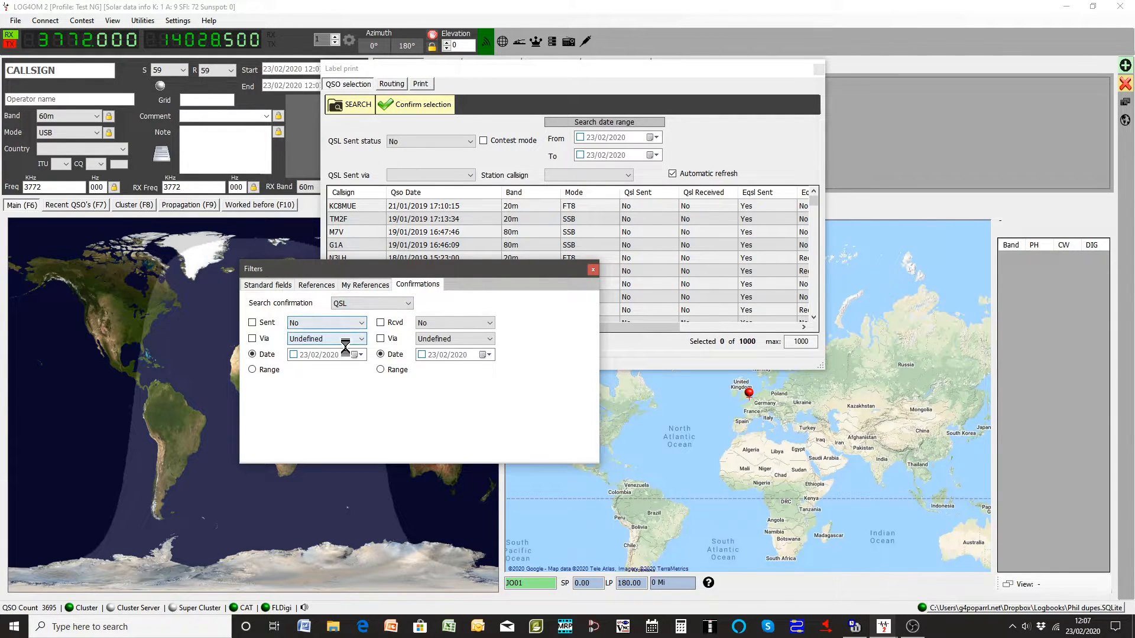
click(381, 323)
click(461, 325)
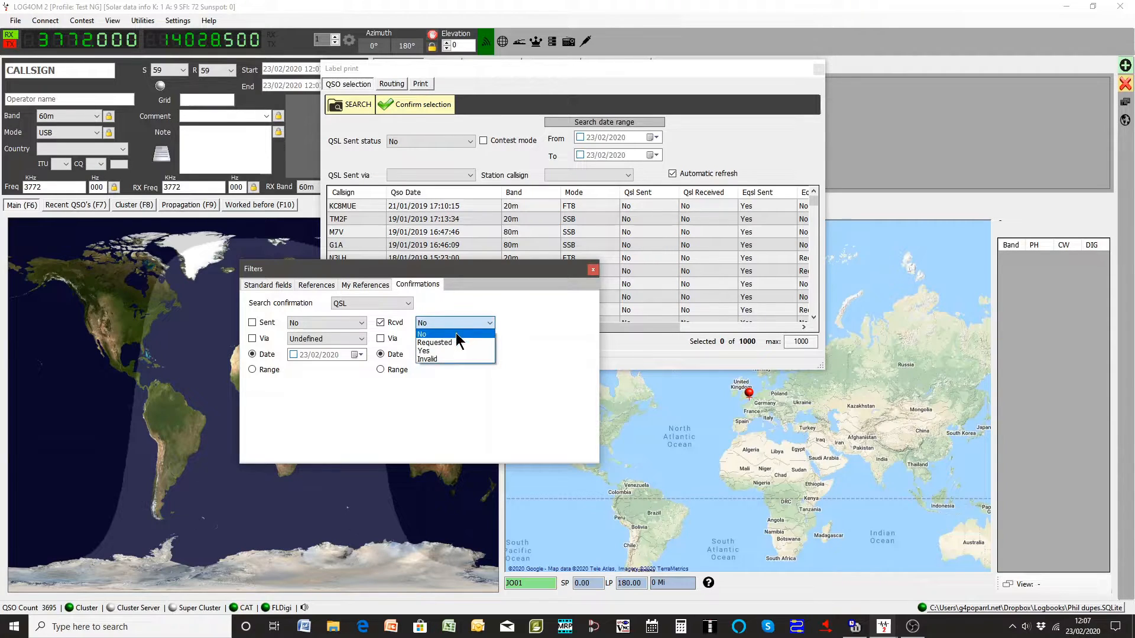
click(431, 350)
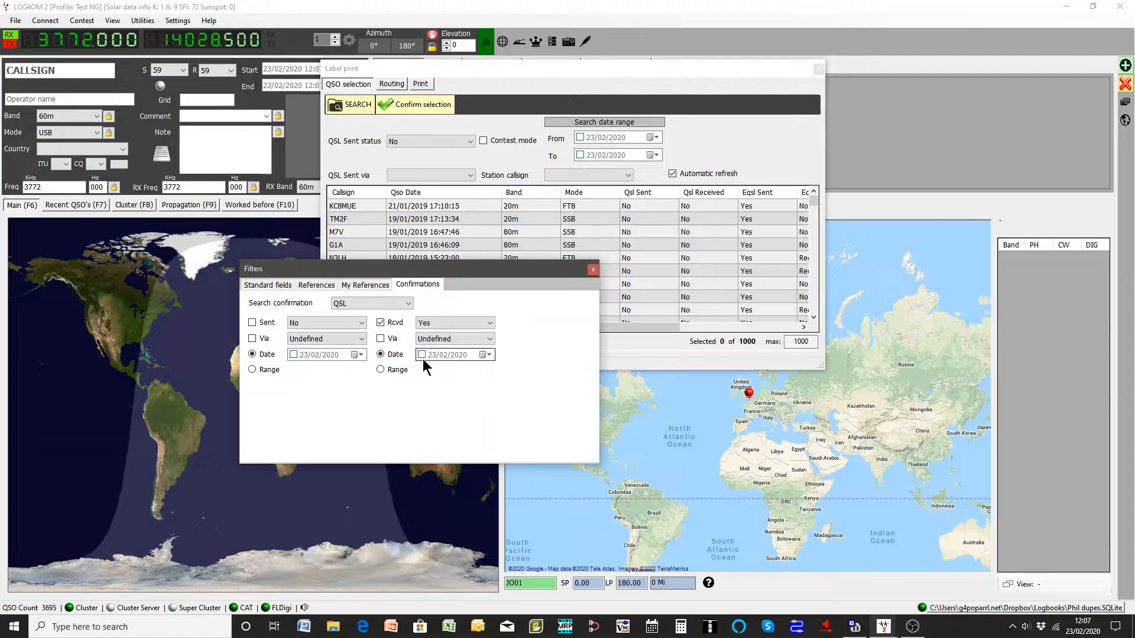
- Limit the received QSL filter to the date 23/02/2020 and via Direct, and close the filters
click(421, 355)
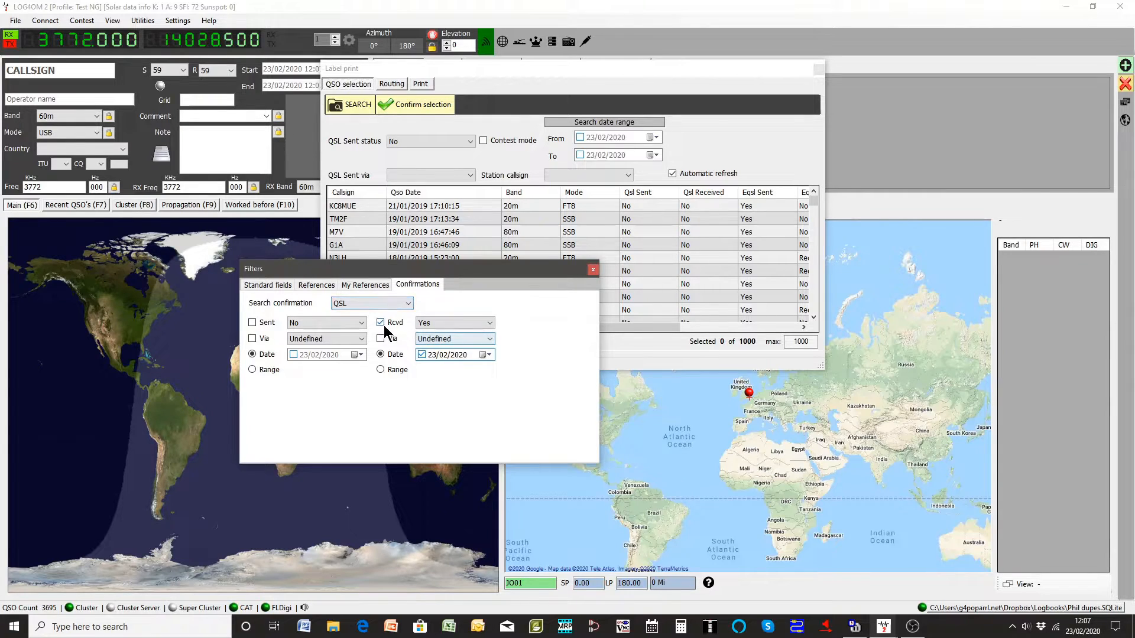
click(445, 342)
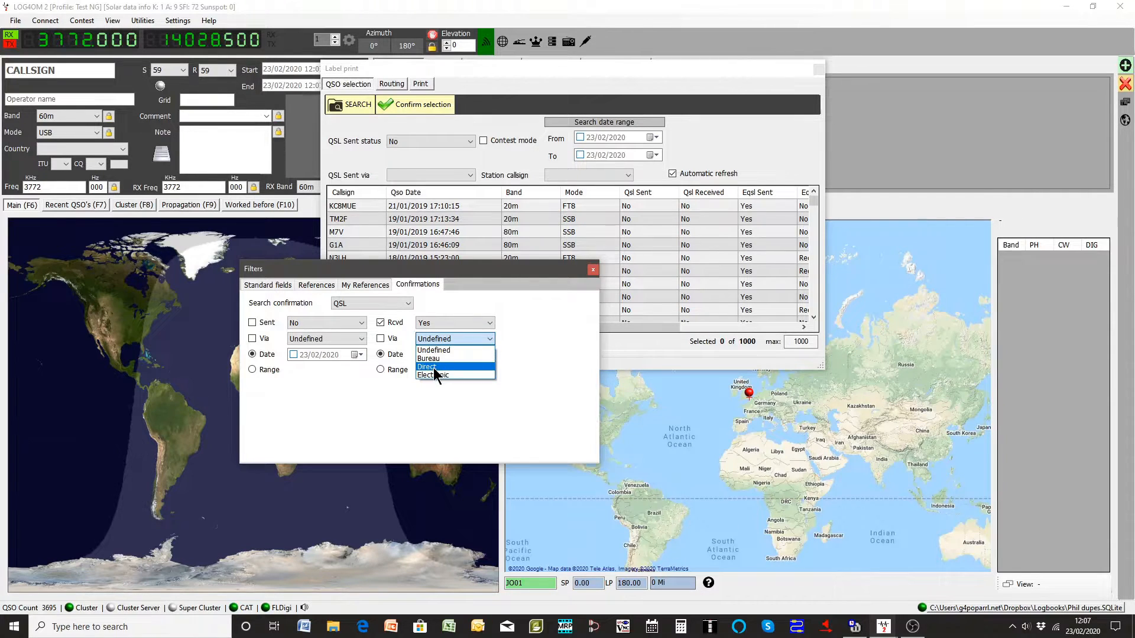
click(433, 367)
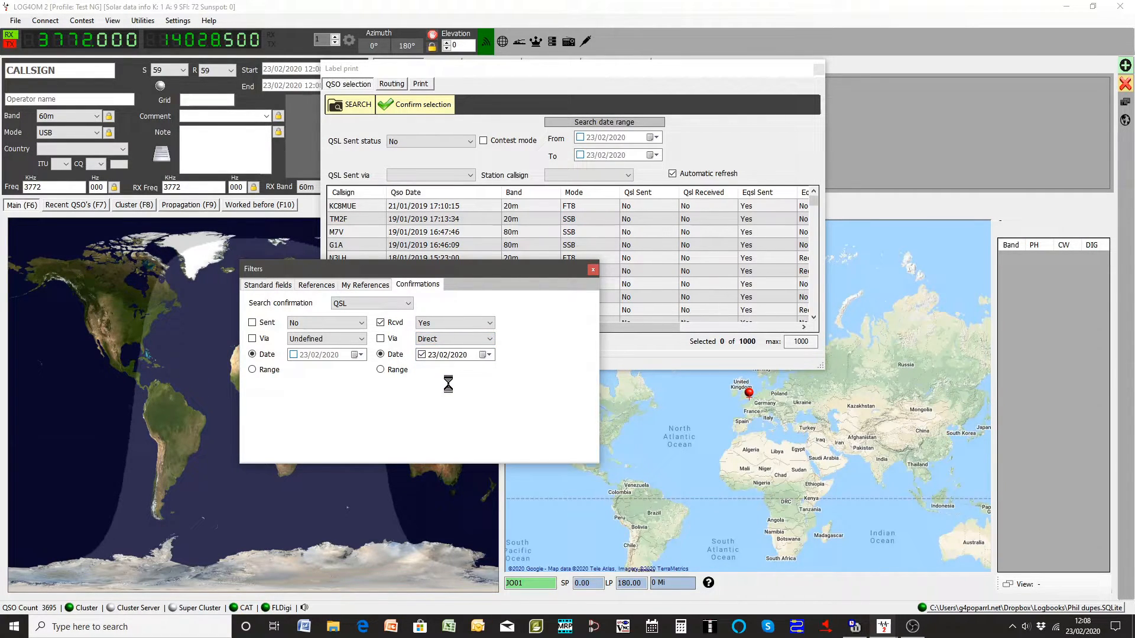
click(380, 339)
click(592, 270)
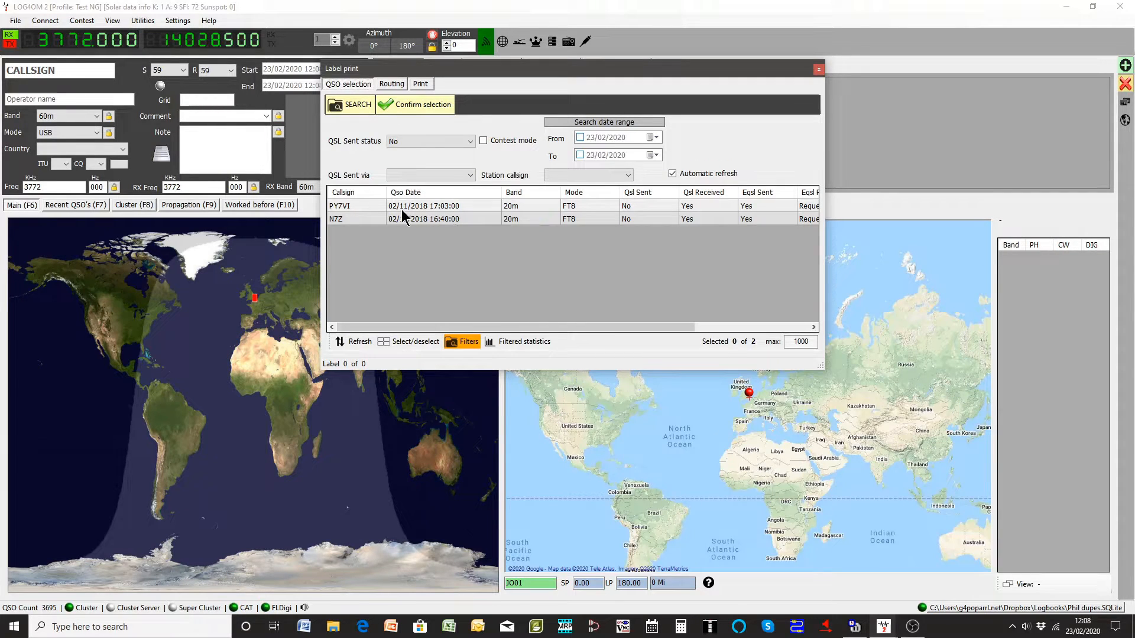
- Select the PY7VI and N7Z contacts in the filtered list and confirm the selection for label routing
click(363, 210)
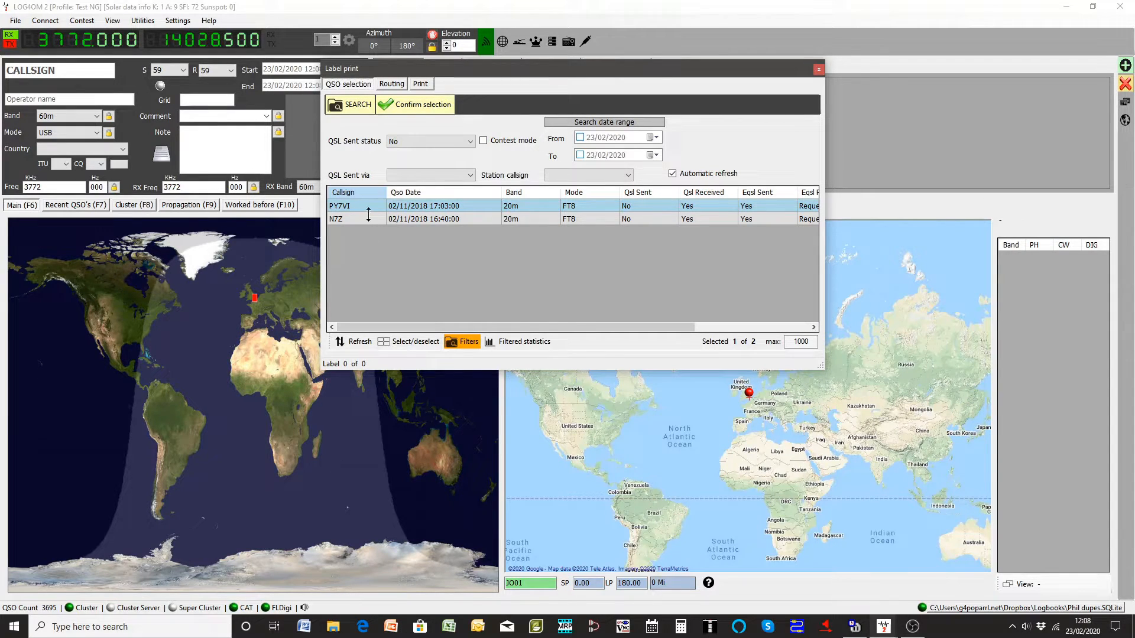
click(367, 221)
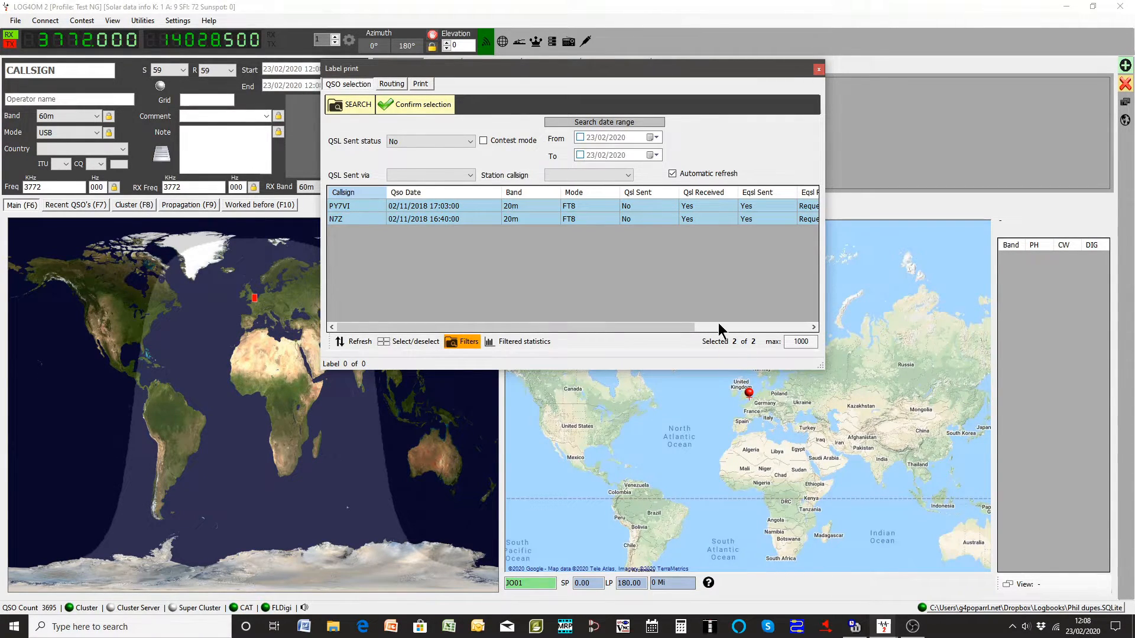
click(438, 106)
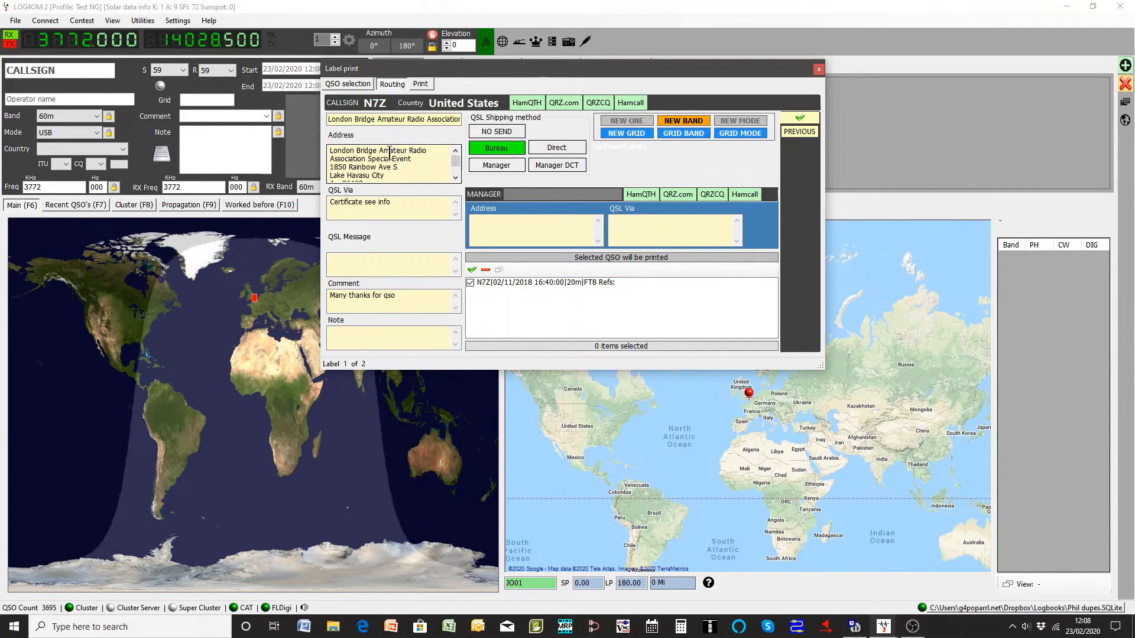
- Confirm the routing of the N7Z and PY7VI labels with Bureau as the shipping method
click(504, 150)
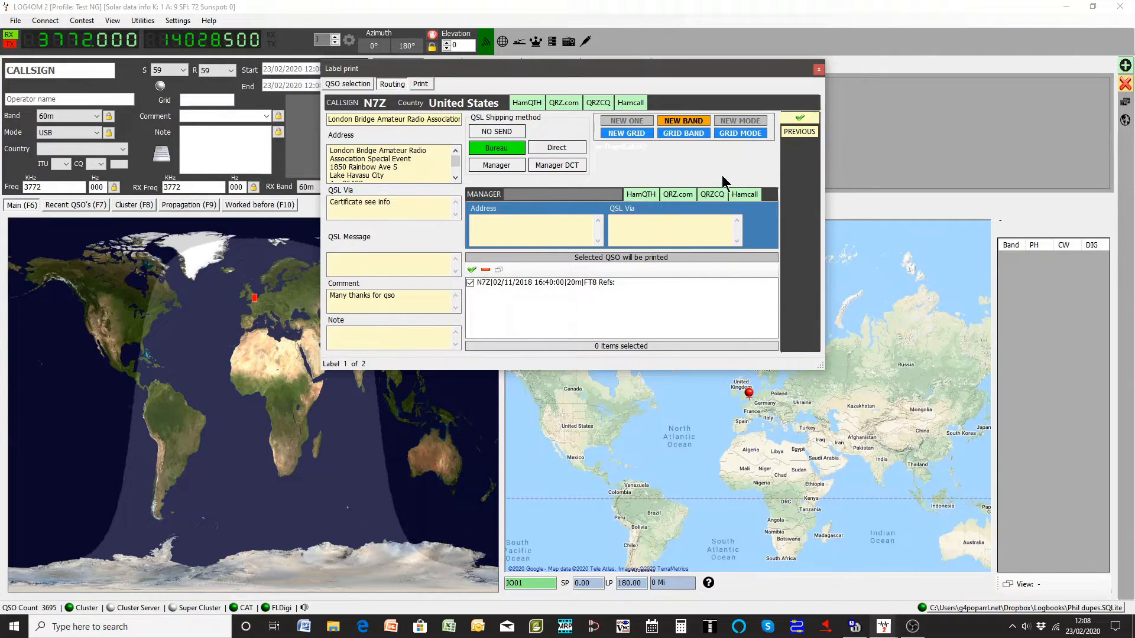
click(803, 121)
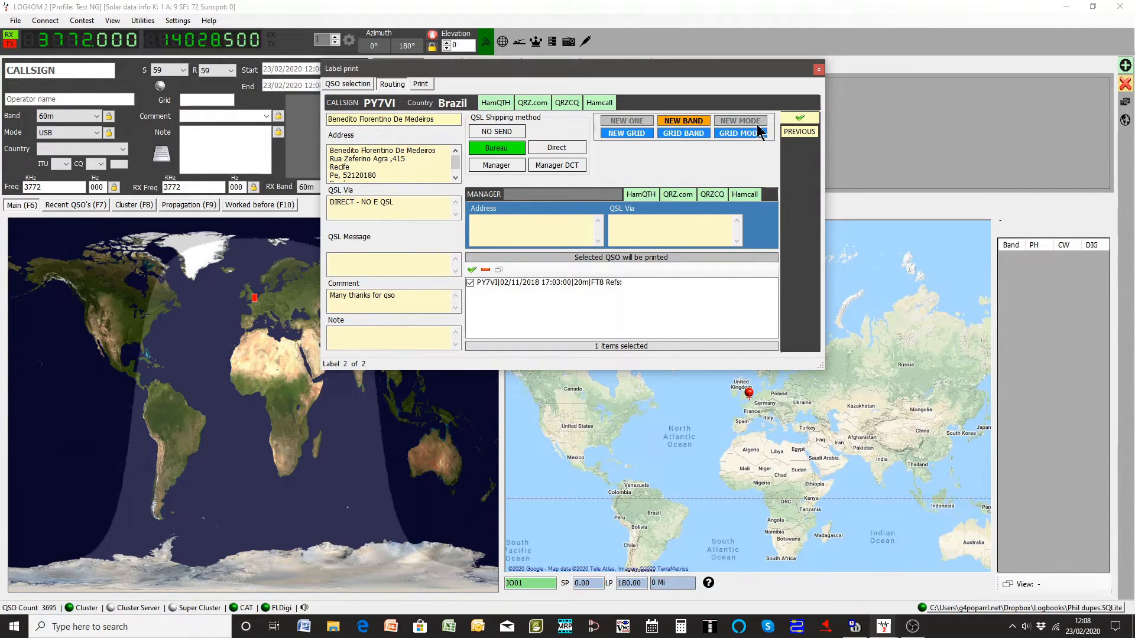
click(800, 120)
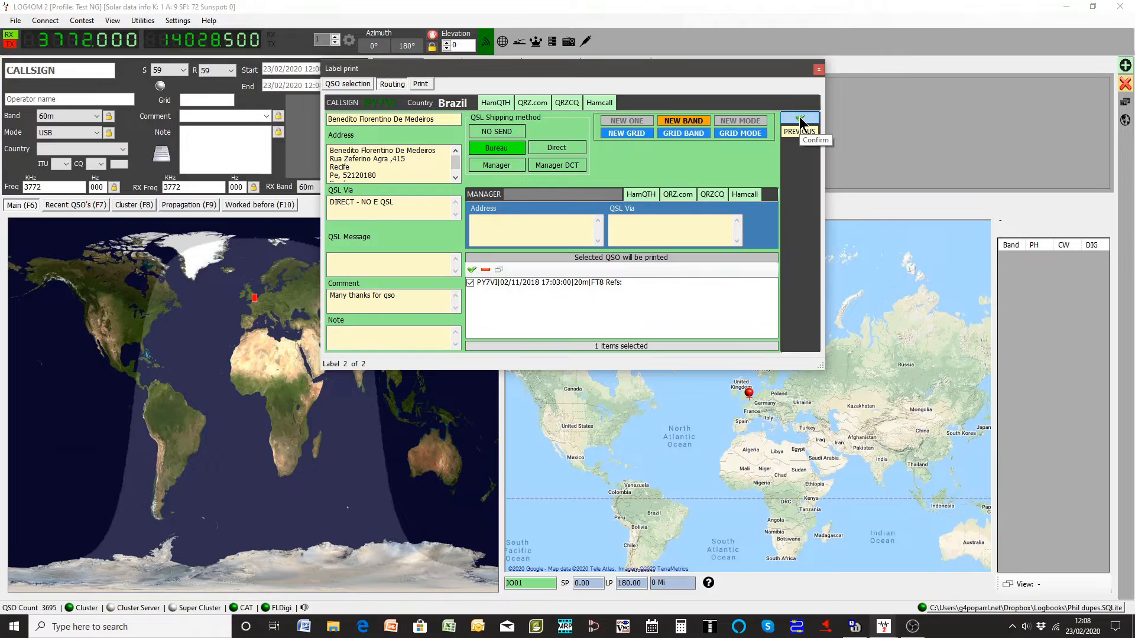
- Choose the Avery L7160 label for printing and exclude Bureau, Manager Direct and Manager Bureau, leaving address and Direct labels
click(421, 83)
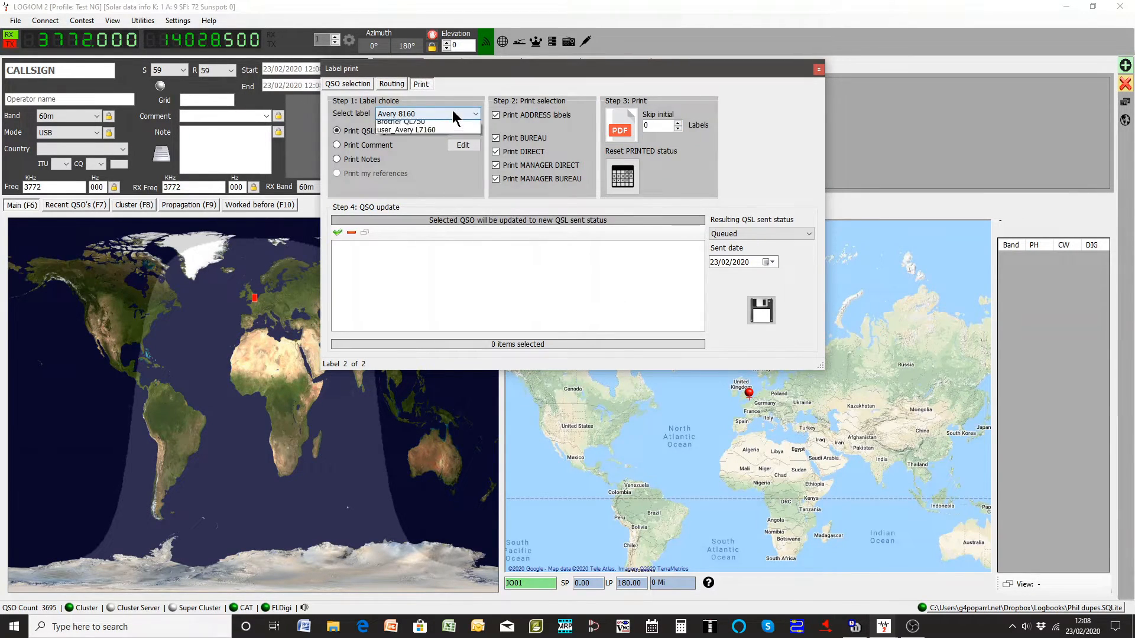
click(456, 114)
click(429, 143)
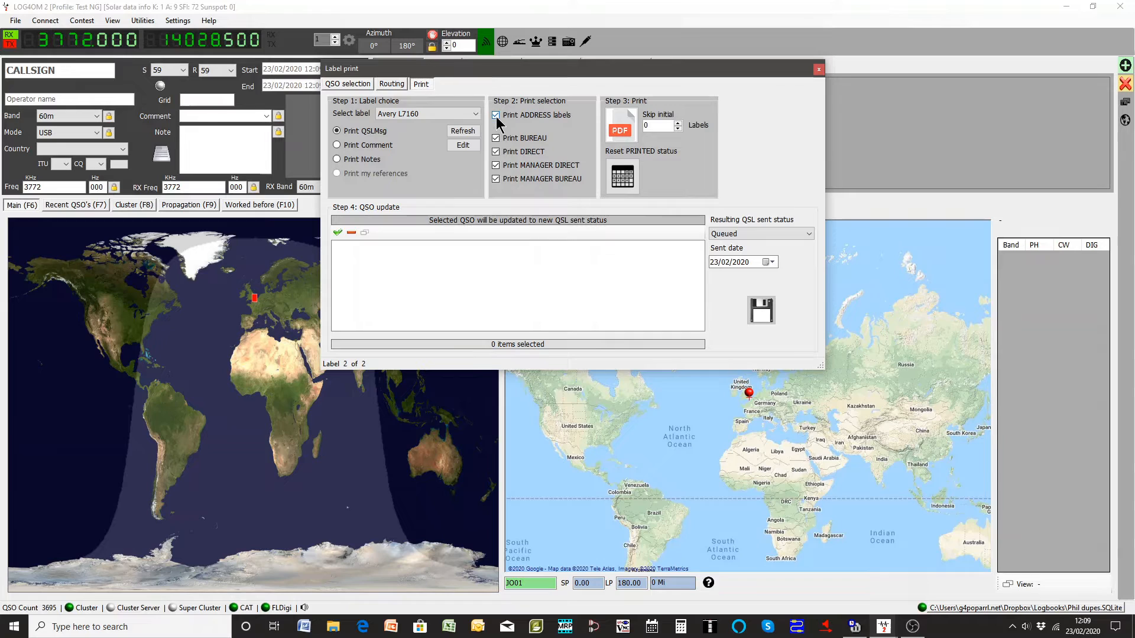
click(500, 139)
click(496, 165)
click(497, 179)
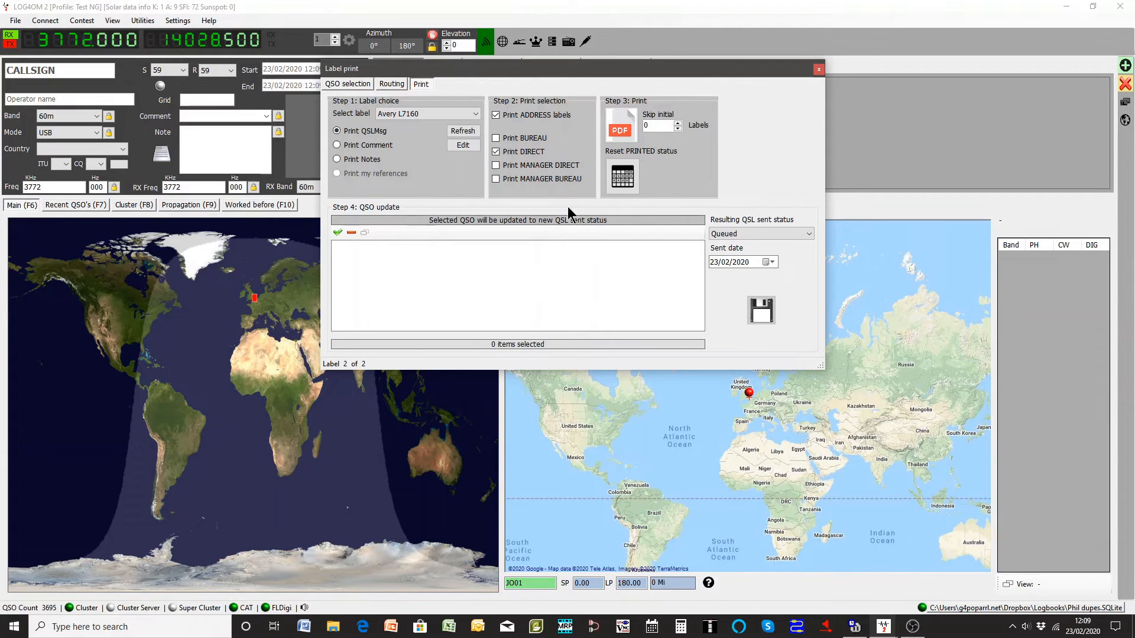